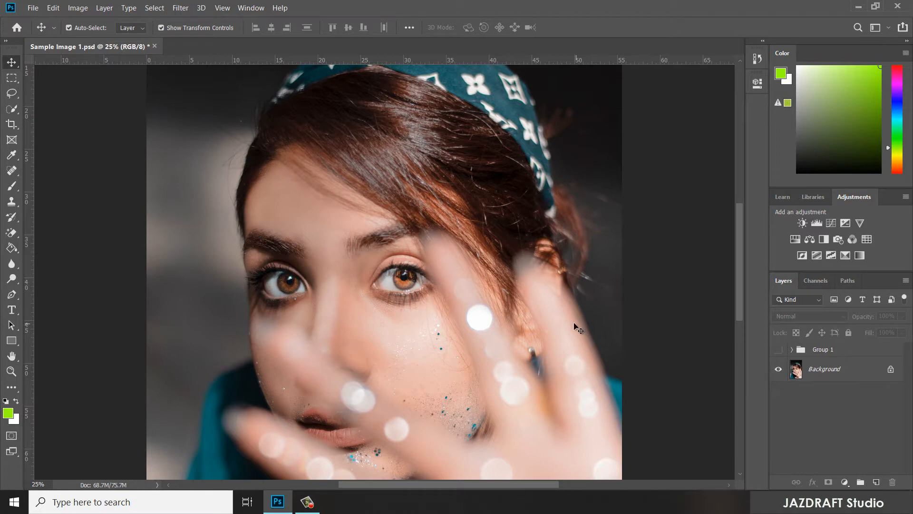
Show the hidden Group 1 on the finished portrait with both eyes enlarged
{"action": "key", "text": "ctrl+plus"}
{"action": "key", "text": "ctrl+plus"}
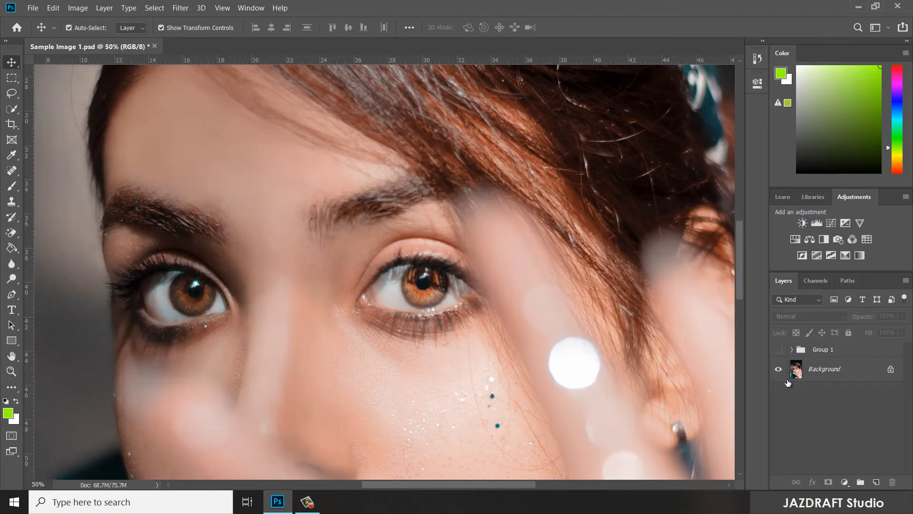
{"action": "left_click", "coordinate": [778, 350]}
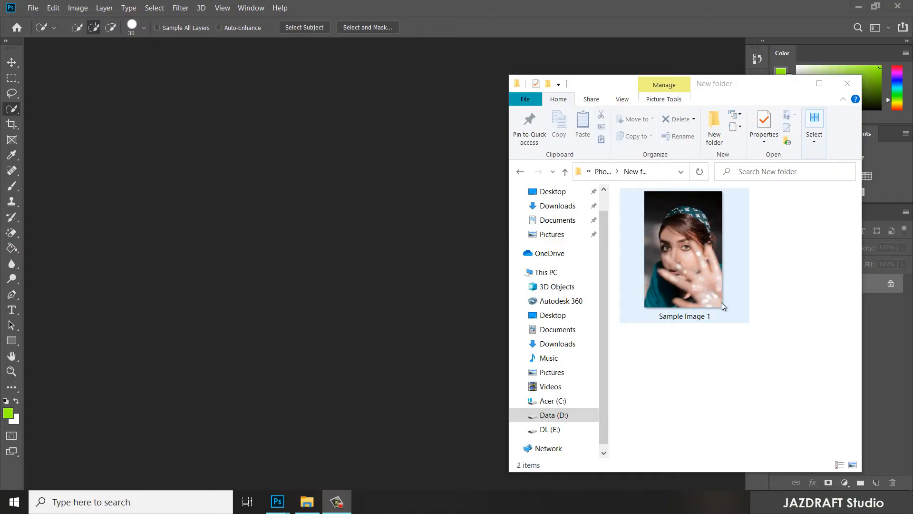
Open Sample Image 1 from the New folder directory as a new document in Photoshop
{"action": "left_click_drag", "start_coordinate": [721, 301], "coordinate": [519, 20]}
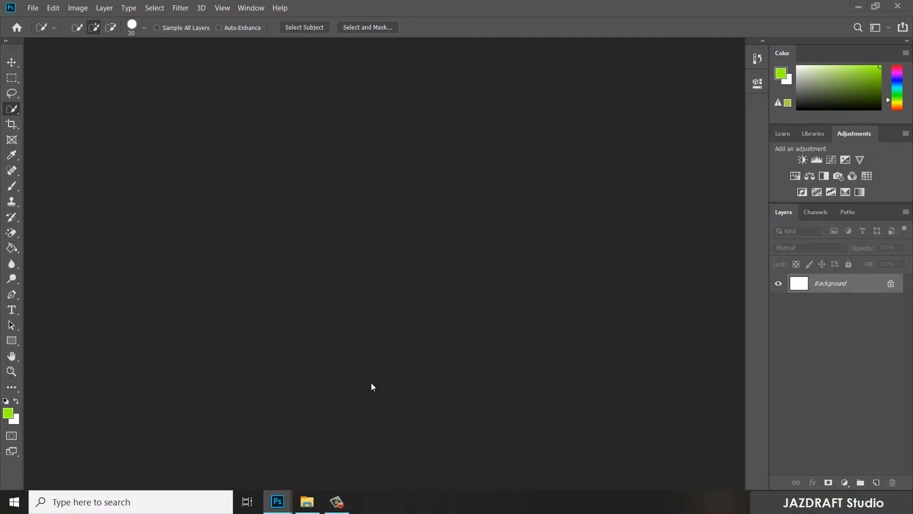
{"action": "left_click", "coordinate": [307, 502]}
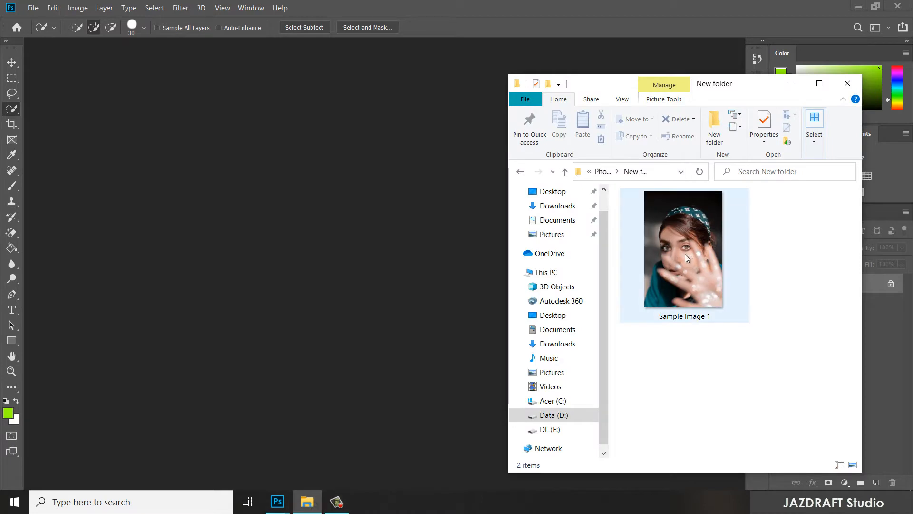
{"action": "left_click_drag", "start_coordinate": [687, 257], "coordinate": [286, 126]}
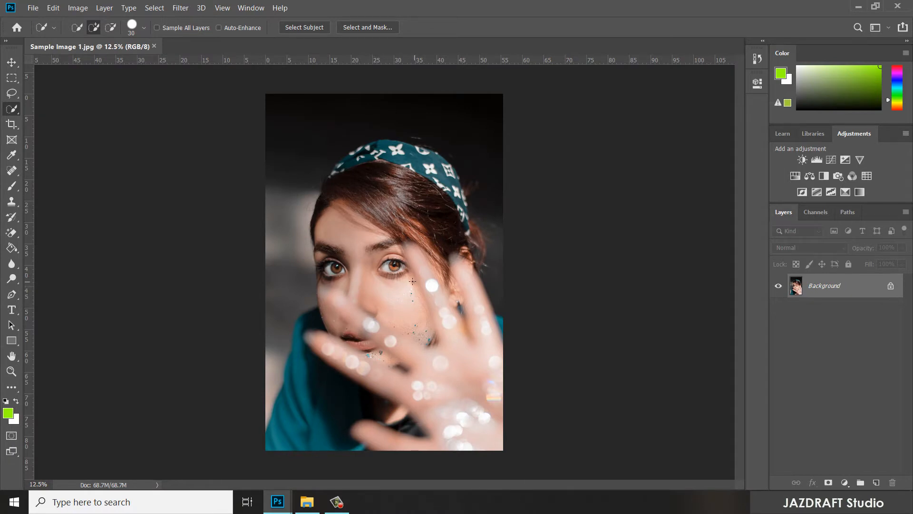
Add a Curves adjustment layer above the portrait and raise the middle of the RGB curve to brighten the image
{"action": "key", "text": "ctrl+0"}
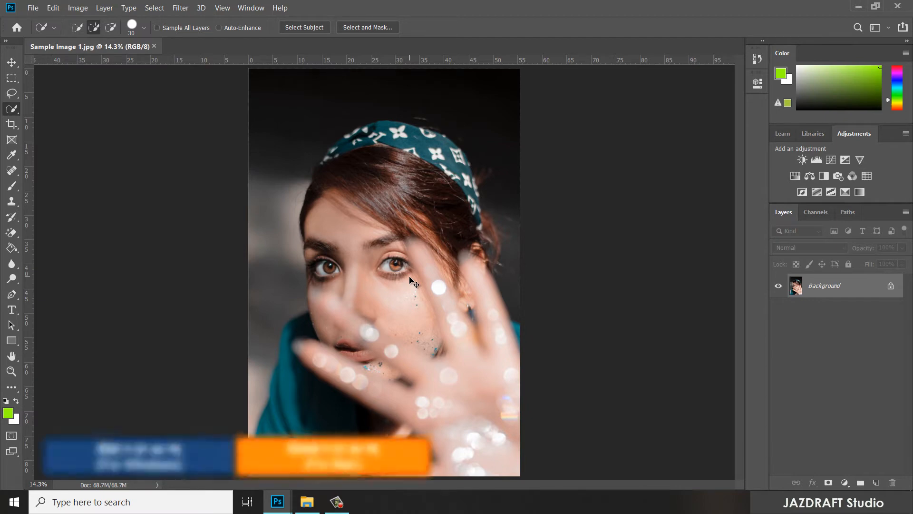
{"action": "key", "text": "ctrl+equal"}
{"action": "key", "text": "ctrl+equal"}
{"action": "key", "text": "ctrl+equal"}
{"action": "key", "text": "ctrl+equal"}
{"action": "key", "text": "ctrl+equal"}
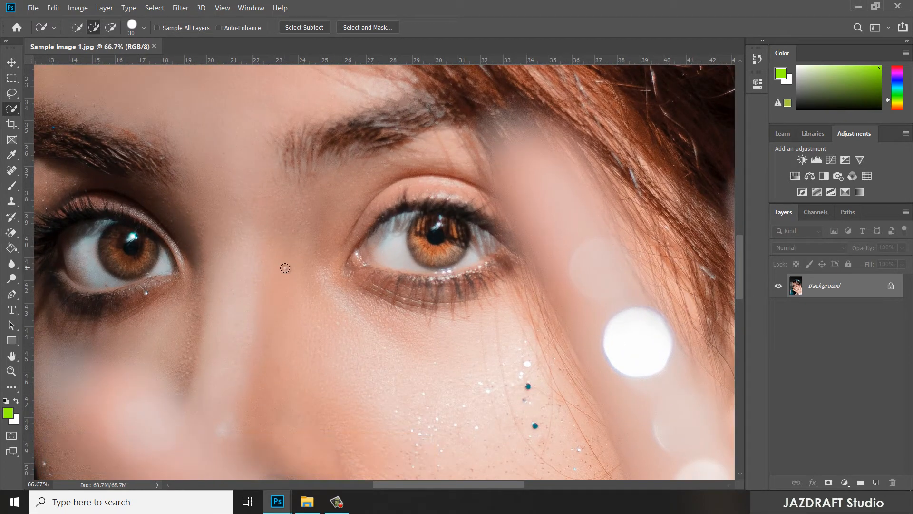
{"action": "left_click_drag", "start_coordinate": [268, 252], "coordinate": [347, 286]}
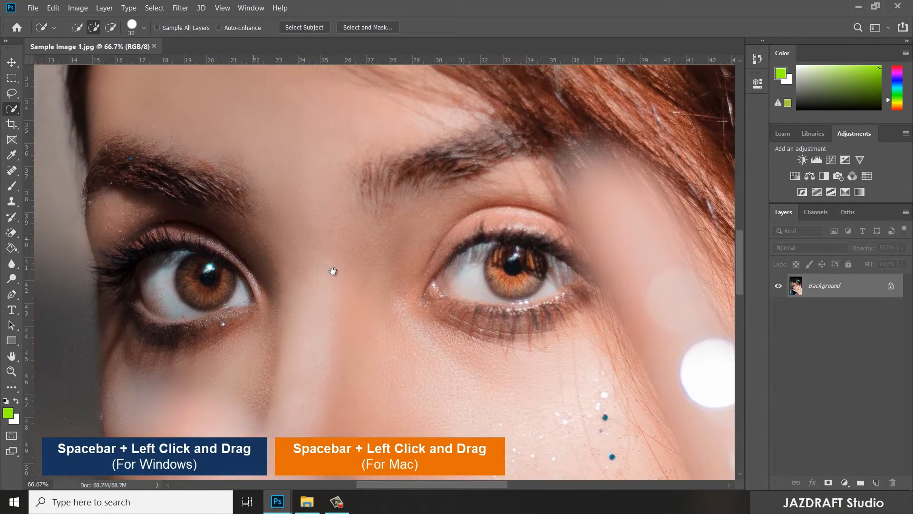
{"action": "key", "text": "ctrl+equal"}
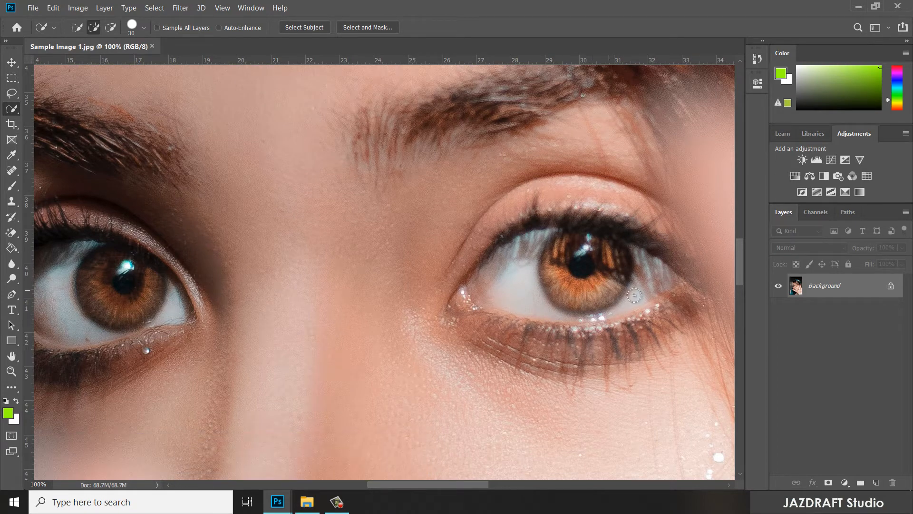
{"action": "left_click", "coordinate": [845, 482]}
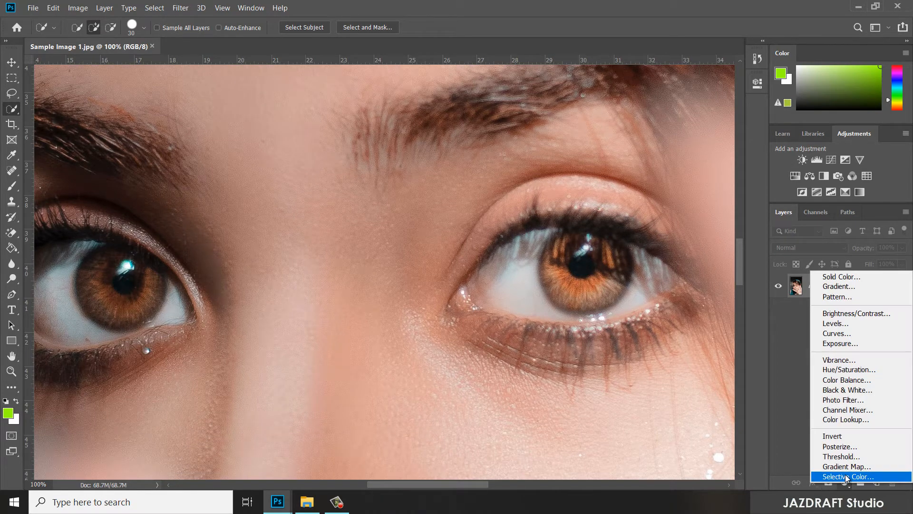
{"action": "left_click", "coordinate": [845, 484]}
{"action": "left_click", "coordinate": [845, 483]}
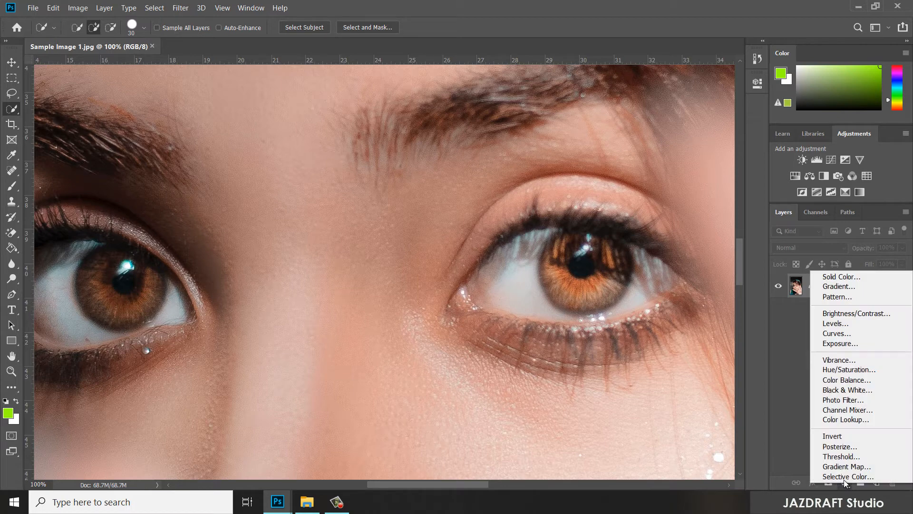
{"action": "left_click", "coordinate": [837, 336]}
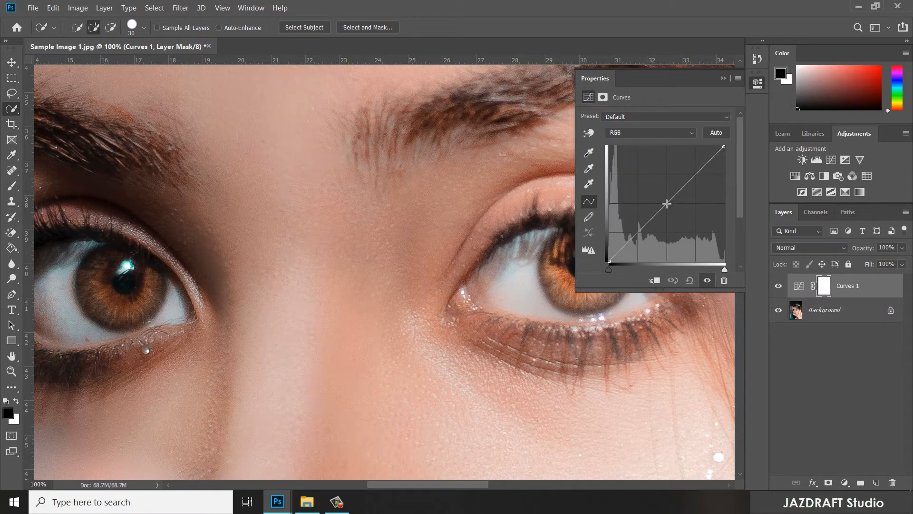
{"action": "mouse_move", "coordinate": [666, 203]}
{"action": "left_mouse_down"}
{"action": "mouse_move", "coordinate": [653, 186]}
{"action": "mouse_move", "coordinate": [658, 192]}
{"action": "left_mouse_up"}
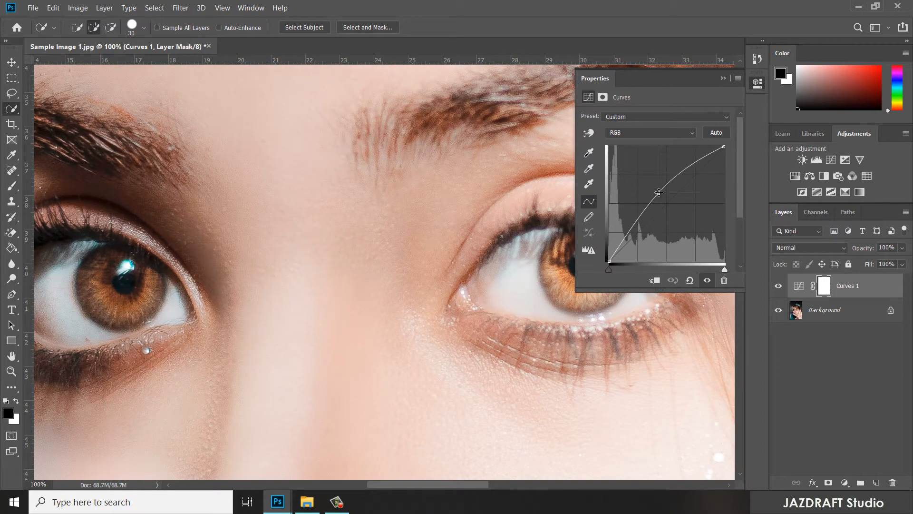
{"action": "left_click", "coordinate": [722, 78]}
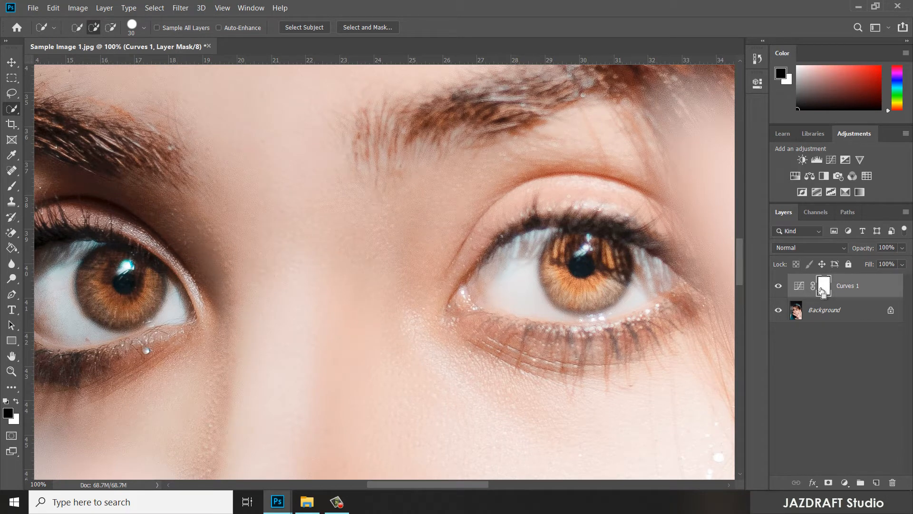
Invert the Curves 1 layer mask to black and activate the Brush tool
{"action": "key", "text": "ctrl+i"}
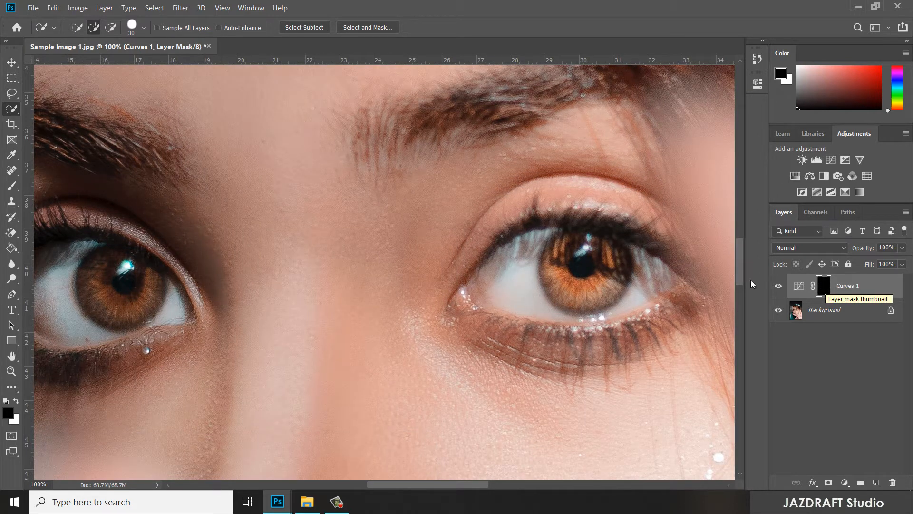
{"action": "left_click", "coordinate": [12, 186]}
{"action": "left_click", "coordinate": [56, 187]}
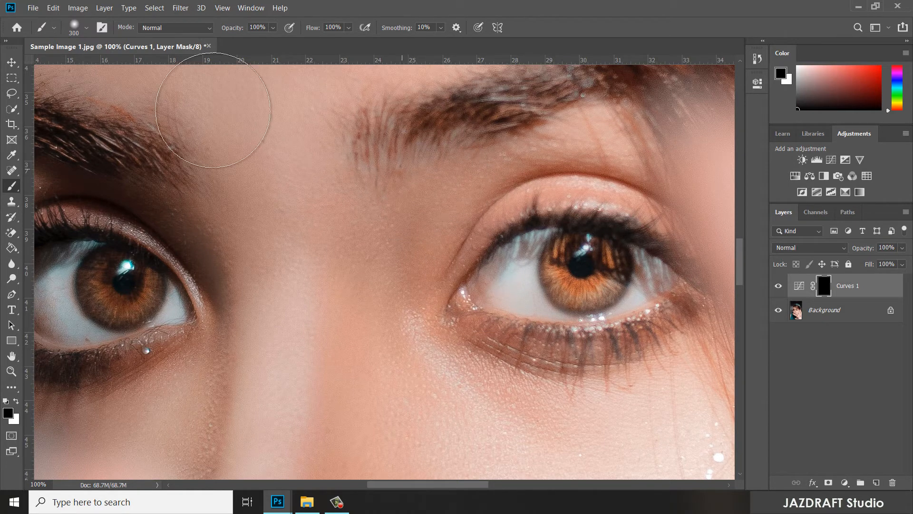
{"action": "left_click", "coordinate": [87, 29]}
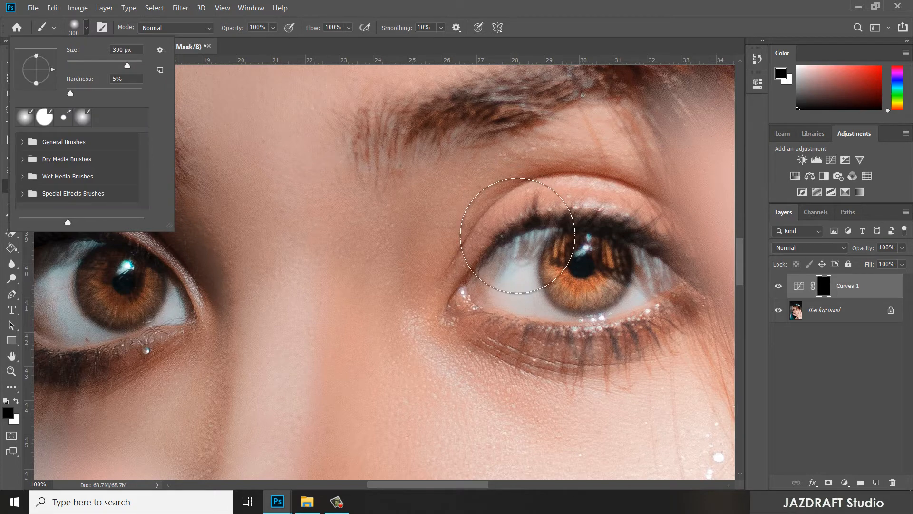
{"action": "left_click", "coordinate": [586, 11]}
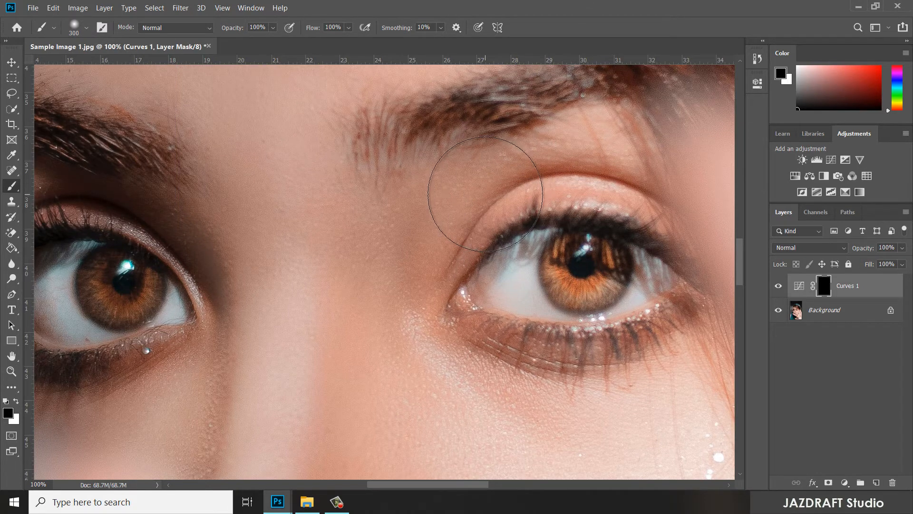
Try several brush sizes for painting on the eyes, ending at 100 px
{"action": "key", "text": "bracketleft"}
{"action": "key", "text": "bracketleft"}
{"action": "key", "text": "bracketleft"}
{"action": "key", "text": "bracketleft"}
{"action": "key", "text": "bracketleft"}
{"action": "key", "text": "bracketleft"}
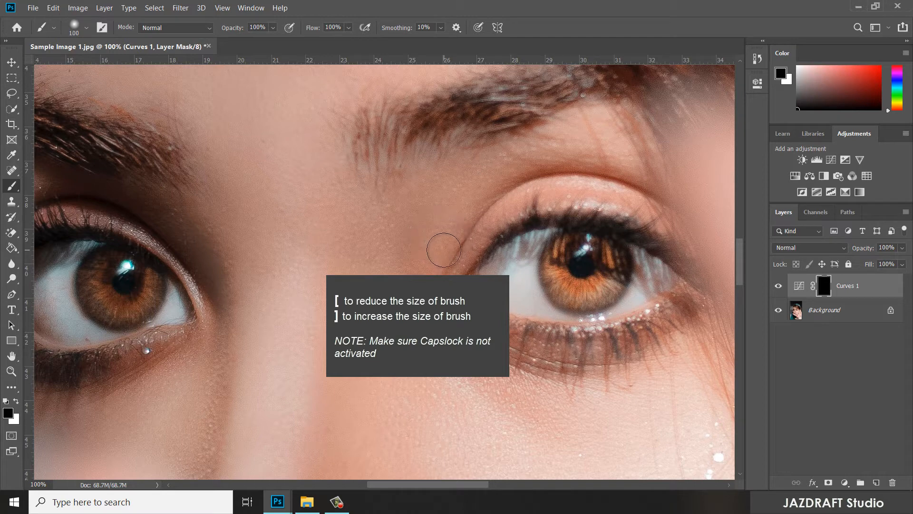
{"action": "key", "text": "bracketleft"}
{"action": "key", "text": "bracketleft"}
{"action": "key", "text": "bracketright"}
{"action": "key", "text": "bracketright"}
{"action": "key", "text": "bracketright"}
{"action": "key", "text": "bracketright"}
{"action": "key", "text": "bracketright"}
{"action": "key", "text": "bracketleft"}
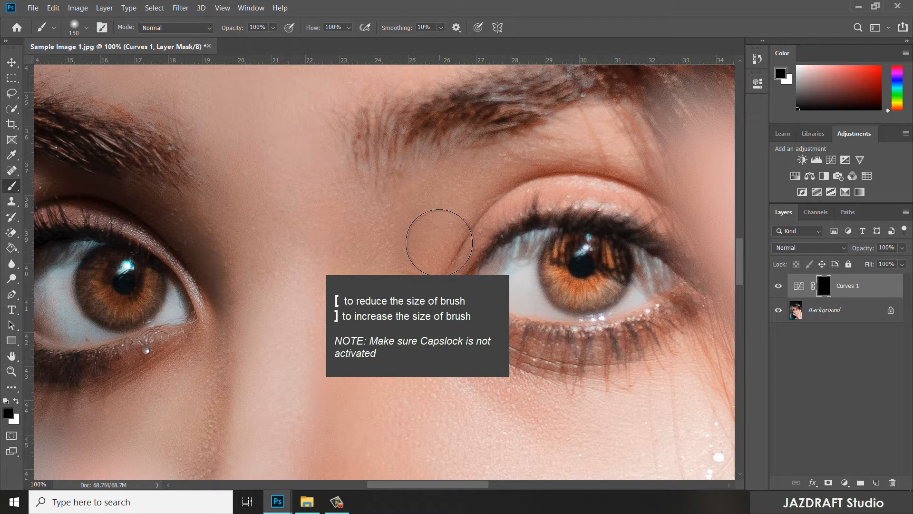
{"action": "key", "text": "bracketleft"}
{"action": "key", "text": "bracketleft"}
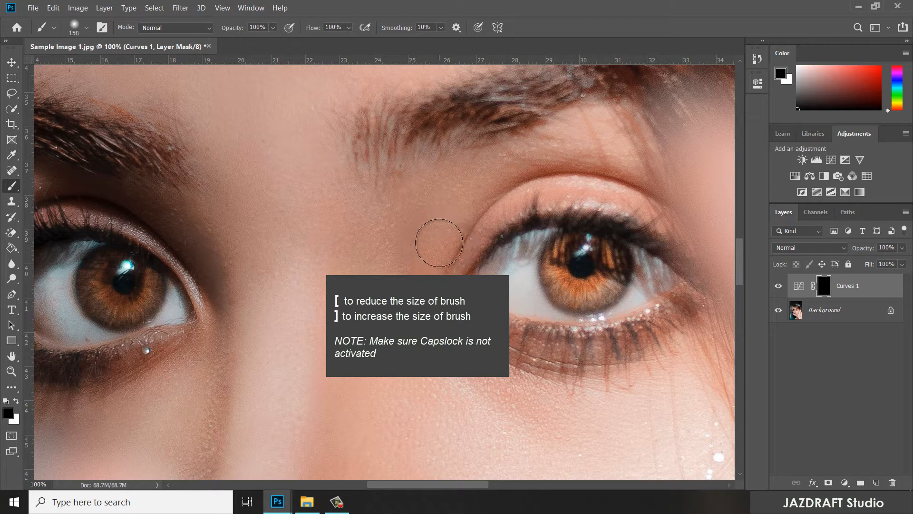
{"action": "key", "text": "bracketleft"}
{"action": "key", "text": "bracketleft"}
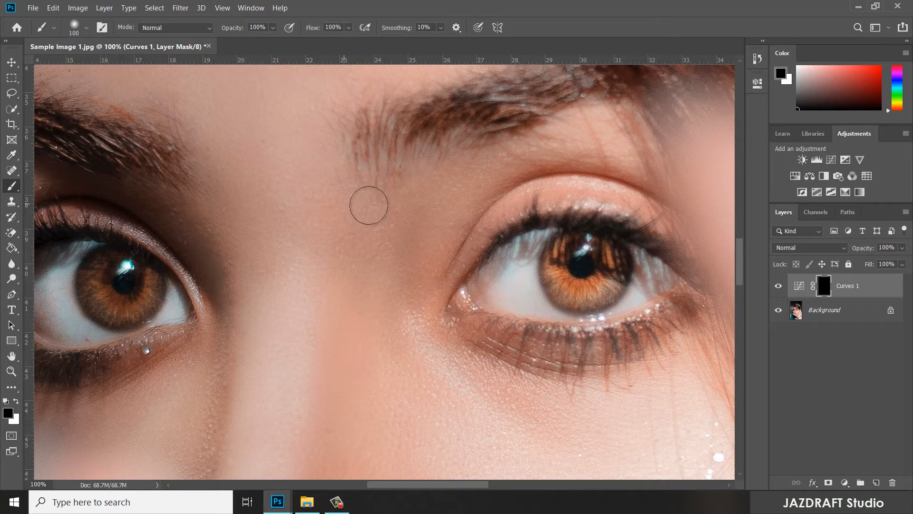
Set the brush size to 62 px, keeping the hardness at 5%
{"action": "right_click", "coordinate": [321, 200]}
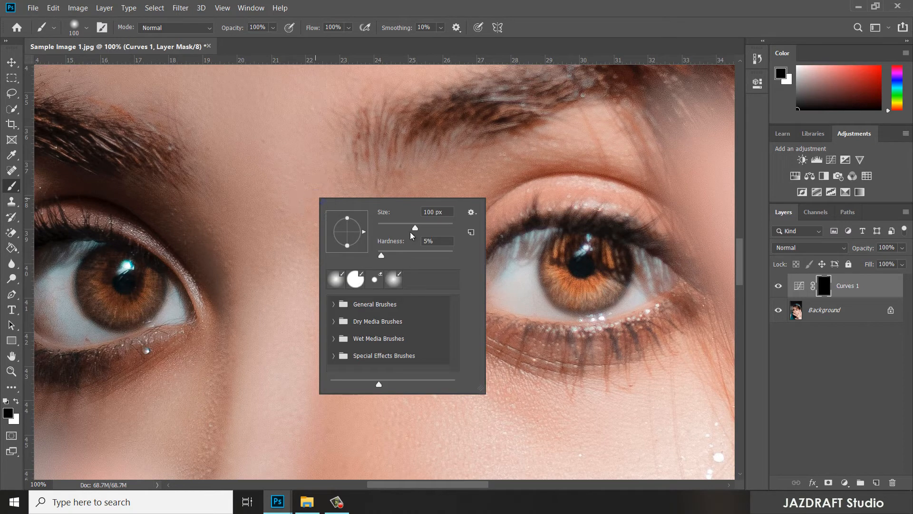
{"action": "left_click_drag", "start_coordinate": [413, 231], "coordinate": [394, 234]}
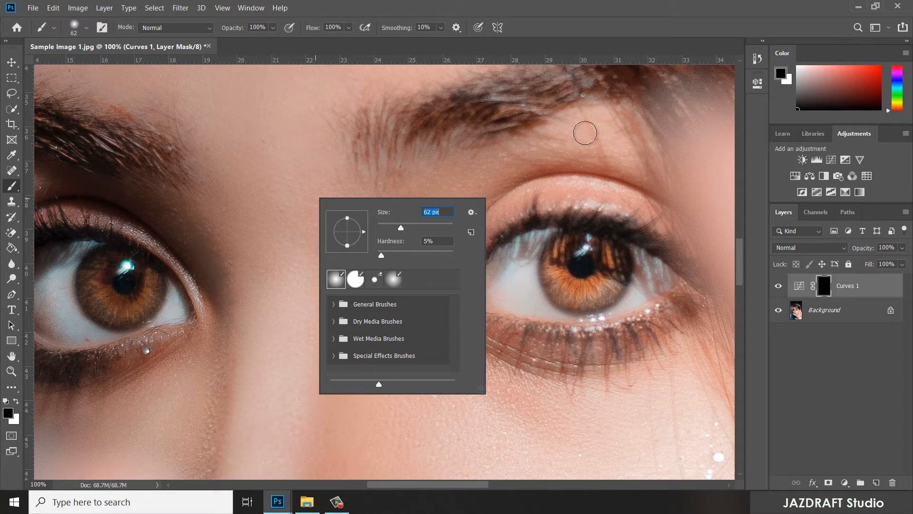
{"action": "key", "text": "Return"}
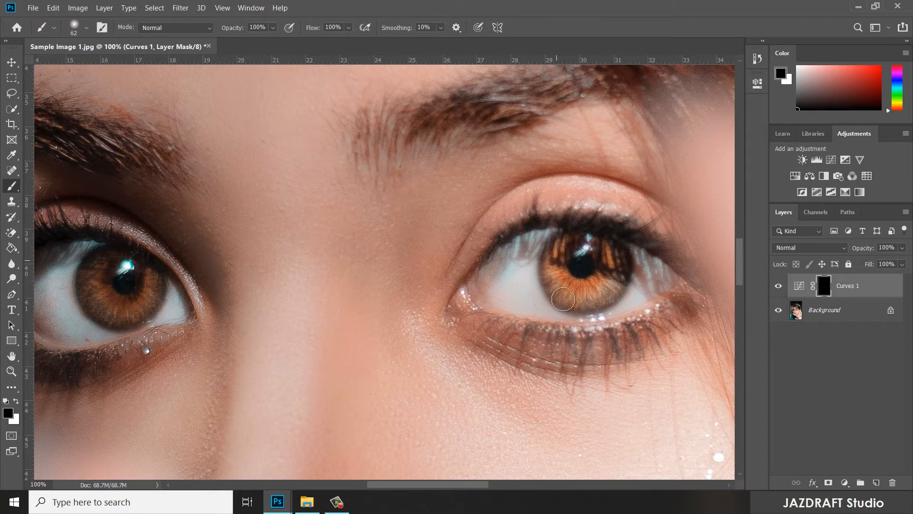
Make white the foreground color and paint over both irises on the Curves 1 mask to brighten them
{"action": "left_click", "coordinate": [17, 402]}
{"action": "key", "text": "x"}
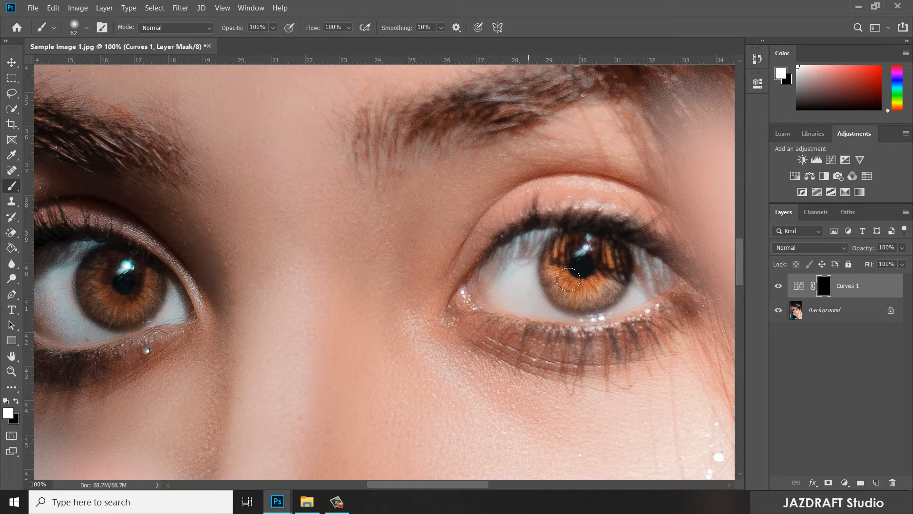
{"action": "mouse_move", "coordinate": [579, 270]}
{"action": "left_mouse_down"}
{"action": "mouse_move", "coordinate": [565, 280]}
{"action": "mouse_move", "coordinate": [586, 287]}
{"action": "mouse_move", "coordinate": [605, 270]}
{"action": "mouse_move", "coordinate": [601, 253]}
{"action": "mouse_move", "coordinate": [564, 255]}
{"action": "mouse_move", "coordinate": [564, 275]}
{"action": "mouse_move", "coordinate": [583, 293]}
{"action": "mouse_move", "coordinate": [611, 287]}
{"action": "mouse_move", "coordinate": [616, 266]}
{"action": "mouse_move", "coordinate": [611, 254]}
{"action": "mouse_move", "coordinate": [568, 247]}
{"action": "mouse_move", "coordinate": [556, 284]}
{"action": "mouse_move", "coordinate": [583, 298]}
{"action": "mouse_move", "coordinate": [609, 285]}
{"action": "mouse_move", "coordinate": [616, 258]}
{"action": "mouse_move", "coordinate": [595, 245]}
{"action": "mouse_move", "coordinate": [562, 252]}
{"action": "mouse_move", "coordinate": [566, 287]}
{"action": "mouse_move", "coordinate": [583, 294]}
{"action": "mouse_move", "coordinate": [609, 291]}
{"action": "mouse_move", "coordinate": [605, 253]}
{"action": "left_mouse_up"}
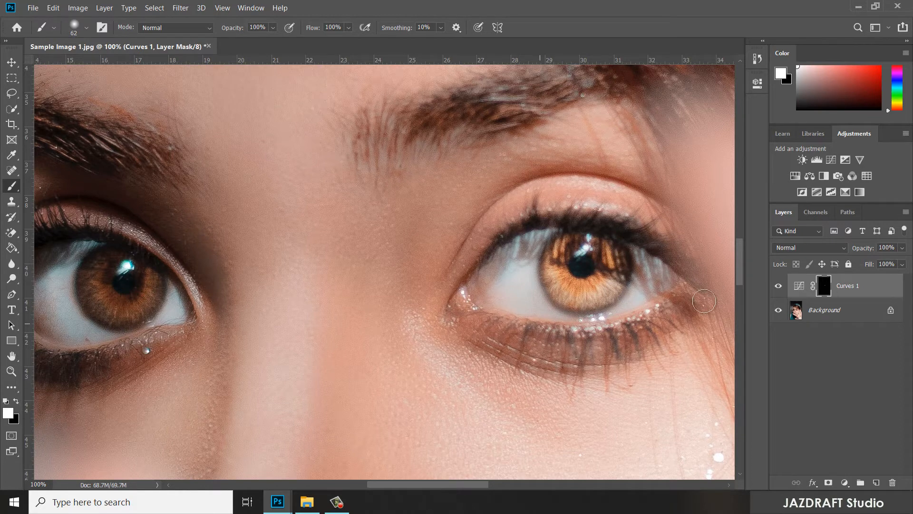
{"action": "mouse_move", "coordinate": [602, 255]}
{"action": "left_mouse_down"}
{"action": "mouse_move", "coordinate": [584, 281]}
{"action": "mouse_move", "coordinate": [565, 254]}
{"action": "mouse_move", "coordinate": [580, 247]}
{"action": "mouse_move", "coordinate": [561, 262]}
{"action": "mouse_move", "coordinate": [570, 265]}
{"action": "mouse_move", "coordinate": [568, 248]}
{"action": "mouse_move", "coordinate": [555, 278]}
{"action": "mouse_move", "coordinate": [573, 292]}
{"action": "mouse_move", "coordinate": [612, 286]}
{"action": "mouse_move", "coordinate": [620, 266]}
{"action": "mouse_move", "coordinate": [602, 248]}
{"action": "mouse_move", "coordinate": [572, 247]}
{"action": "mouse_move", "coordinate": [561, 270]}
{"action": "mouse_move", "coordinate": [567, 288]}
{"action": "mouse_move", "coordinate": [590, 290]}
{"action": "mouse_move", "coordinate": [604, 268]}
{"action": "mouse_move", "coordinate": [592, 250]}
{"action": "mouse_move", "coordinate": [579, 264]}
{"action": "mouse_move", "coordinate": [612, 306]}
{"action": "mouse_move", "coordinate": [561, 316]}
{"action": "left_mouse_up"}
{"action": "mouse_move", "coordinate": [150, 277]}
{"action": "left_mouse_down"}
{"action": "mouse_move", "coordinate": [131, 281]}
{"action": "mouse_move", "coordinate": [102, 264]}
{"action": "mouse_move", "coordinate": [93, 278]}
{"action": "mouse_move", "coordinate": [97, 300]}
{"action": "mouse_move", "coordinate": [116, 310]}
{"action": "mouse_move", "coordinate": [137, 300]}
{"action": "mouse_move", "coordinate": [139, 287]}
{"action": "mouse_move", "coordinate": [121, 274]}
{"action": "mouse_move", "coordinate": [103, 285]}
{"action": "mouse_move", "coordinate": [126, 297]}
{"action": "mouse_move", "coordinate": [120, 272]}
{"action": "mouse_move", "coordinate": [96, 272]}
{"action": "mouse_move", "coordinate": [97, 303]}
{"action": "mouse_move", "coordinate": [130, 308]}
{"action": "mouse_move", "coordinate": [89, 313]}
{"action": "mouse_move", "coordinate": [83, 333]}
{"action": "left_mouse_up"}
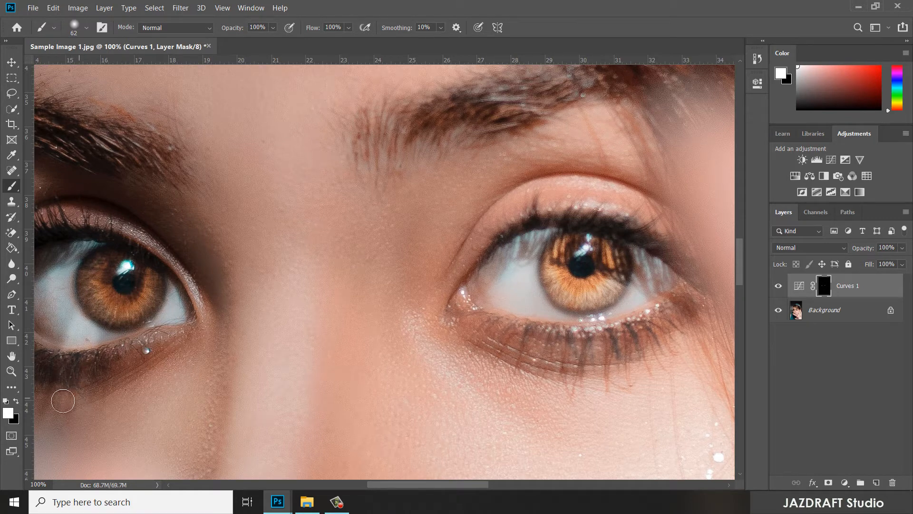
Paint black over the spill below the iris of the left-hand eye, and touch up that iris with white
{"action": "key", "text": "x"}
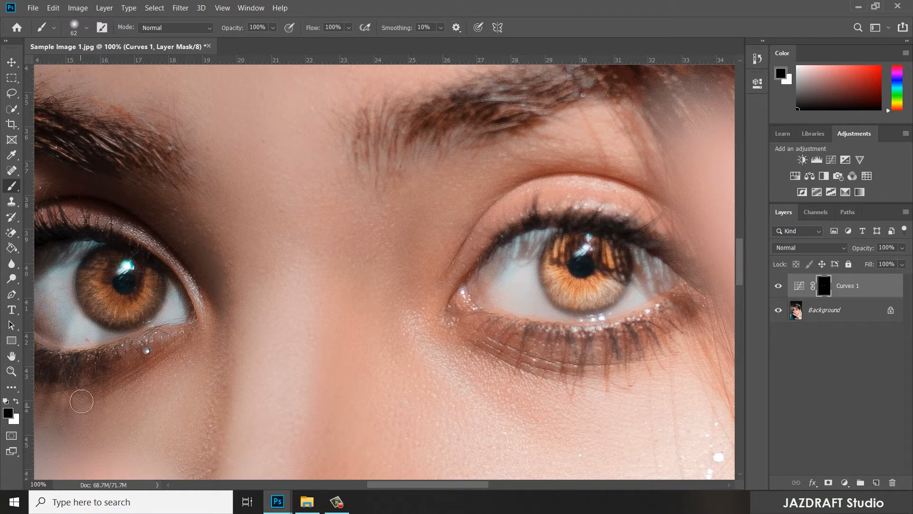
{"action": "mouse_move", "coordinate": [64, 340]}
{"action": "left_mouse_down"}
{"action": "mouse_move", "coordinate": [98, 356]}
{"action": "mouse_move", "coordinate": [66, 312]}
{"action": "mouse_move", "coordinate": [76, 334]}
{"action": "left_mouse_up"}
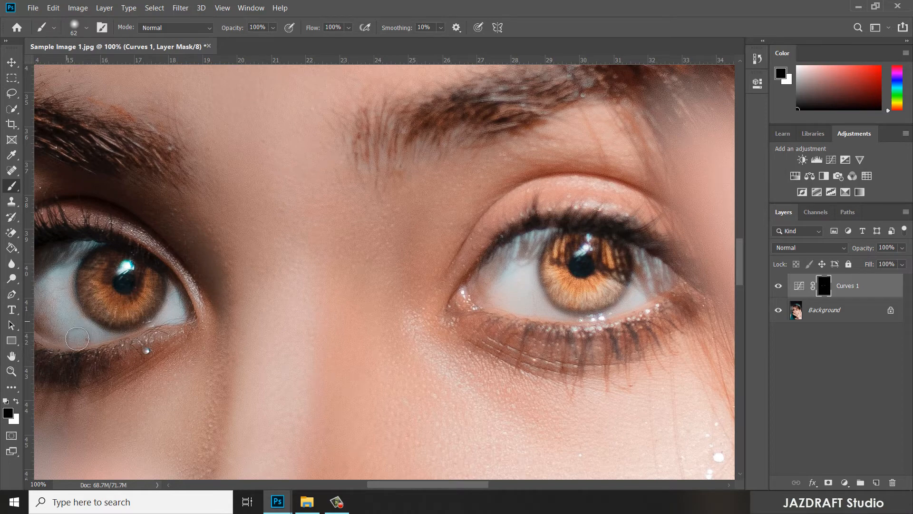
{"action": "key", "text": "x"}
{"action": "mouse_move", "coordinate": [98, 267]}
{"action": "left_mouse_down"}
{"action": "mouse_move", "coordinate": [103, 309]}
{"action": "mouse_move", "coordinate": [133, 308]}
{"action": "mouse_move", "coordinate": [146, 279]}
{"action": "mouse_move", "coordinate": [151, 285]}
{"action": "mouse_move", "coordinate": [147, 302]}
{"action": "mouse_move", "coordinate": [117, 312]}
{"action": "mouse_move", "coordinate": [100, 304]}
{"action": "mouse_move", "coordinate": [95, 286]}
{"action": "mouse_move", "coordinate": [97, 270]}
{"action": "mouse_move", "coordinate": [112, 262]}
{"action": "mouse_move", "coordinate": [95, 272]}
{"action": "mouse_move", "coordinate": [92, 297]}
{"action": "mouse_move", "coordinate": [105, 315]}
{"action": "mouse_move", "coordinate": [126, 320]}
{"action": "mouse_move", "coordinate": [146, 294]}
{"action": "mouse_move", "coordinate": [127, 275]}
{"action": "left_mouse_up"}
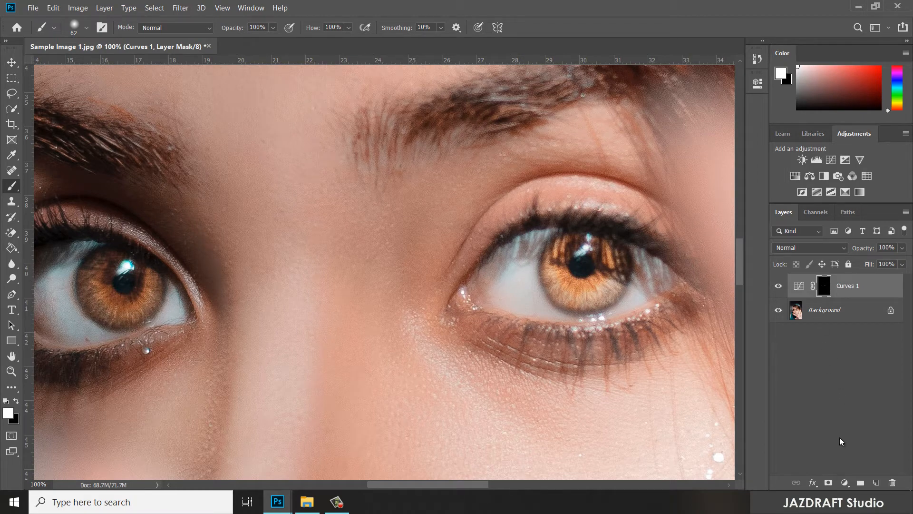
Add a Hue/Saturation adjustment layer above Curves 1, enable Colorize and set the hue to 182
{"action": "left_click", "coordinate": [844, 484]}
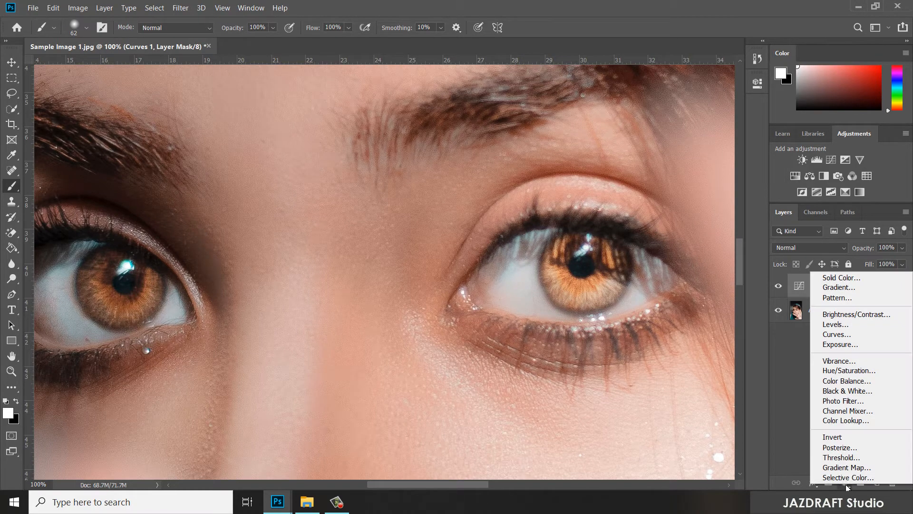
{"action": "left_click", "coordinate": [839, 370]}
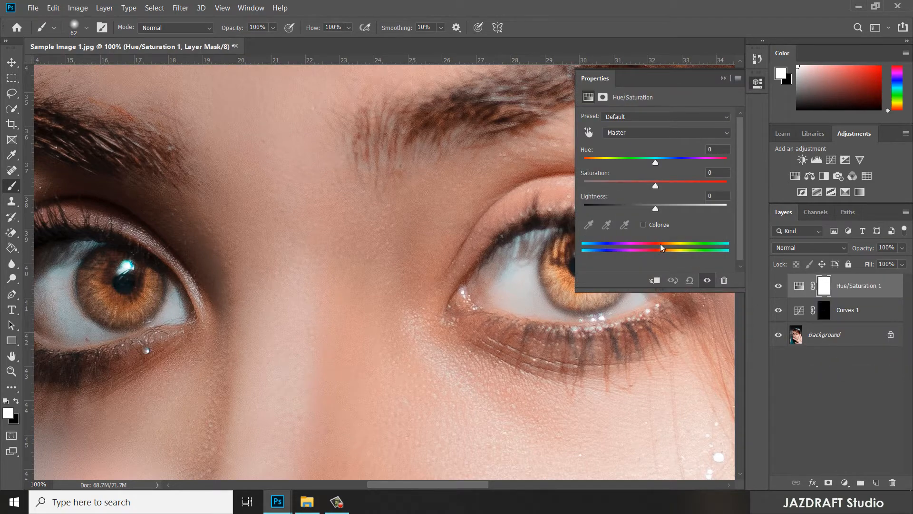
{"action": "left_click", "coordinate": [643, 224]}
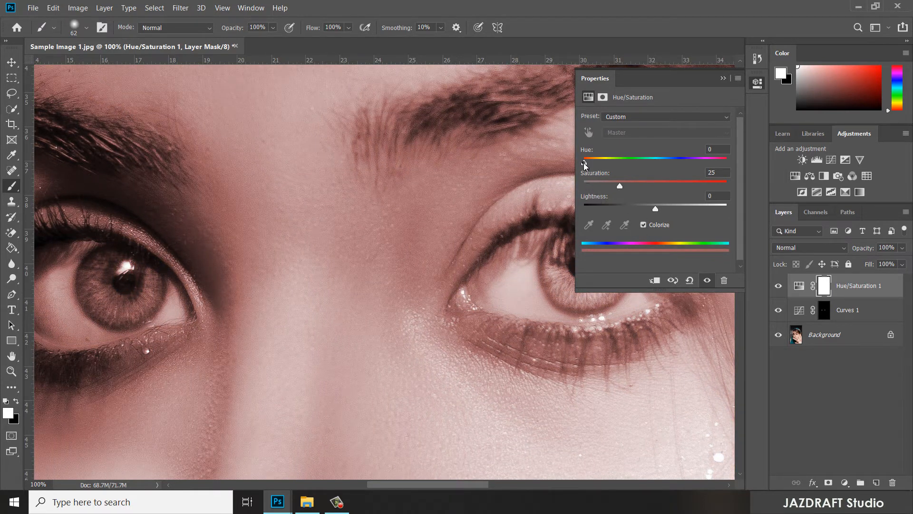
{"action": "left_click_drag", "start_coordinate": [584, 165], "coordinate": [654, 165]}
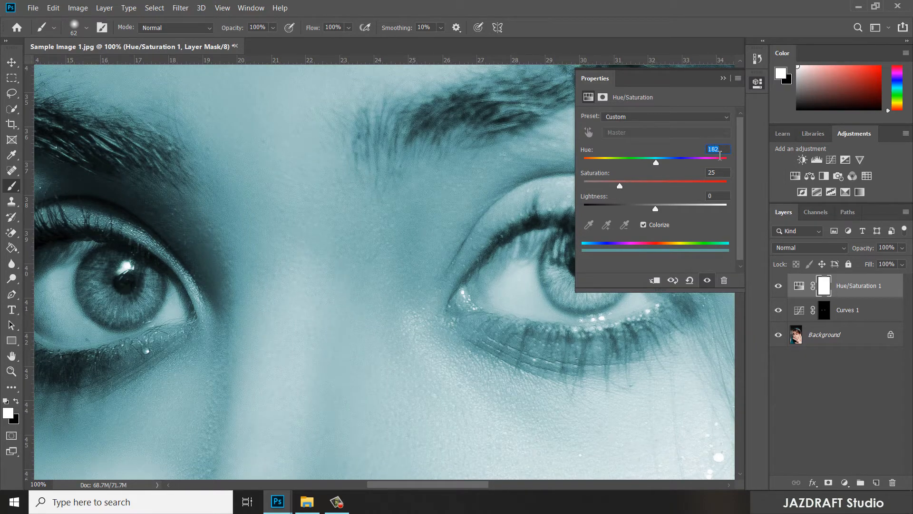
Set the Hue/Saturation 1 layer's hue to 180 and its saturation to 70
{"action": "type", "text": "18"}
{"action": "left_click", "coordinate": [655, 164]}
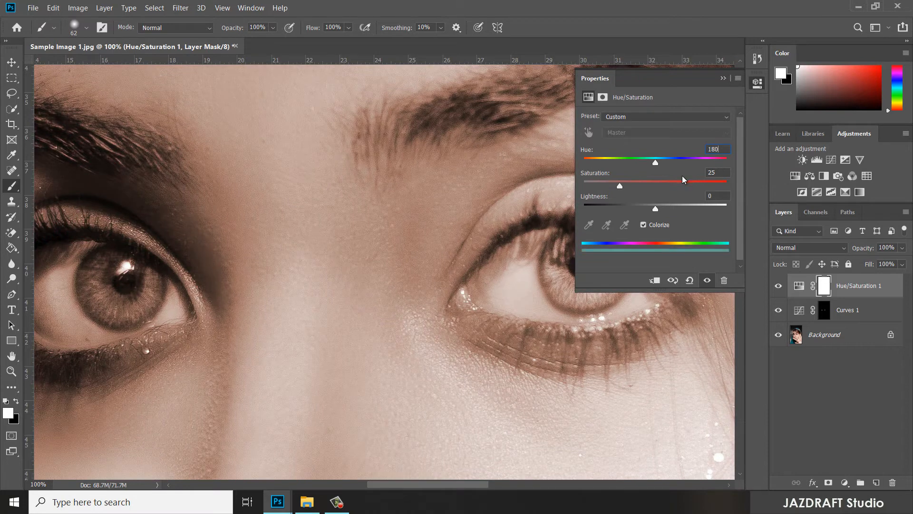
{"action": "left_click_drag", "start_coordinate": [657, 167], "coordinate": [662, 167]}
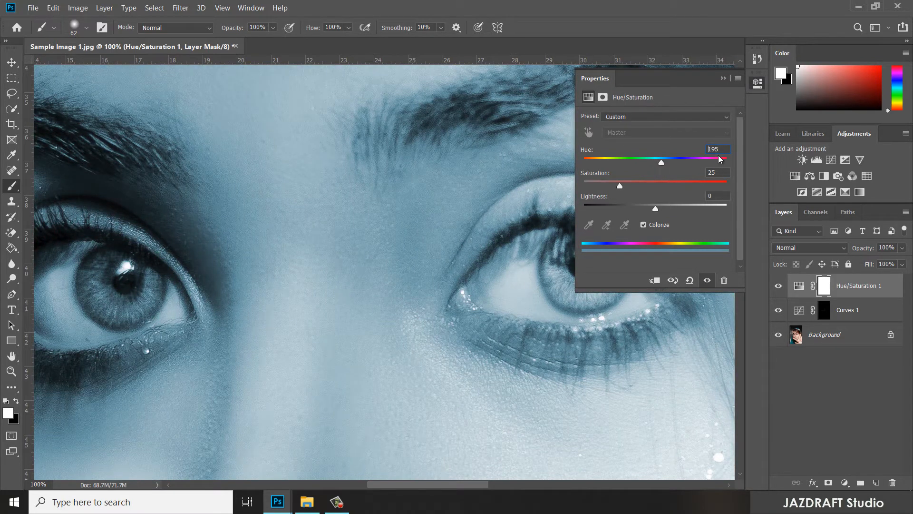
{"action": "left_click_drag", "start_coordinate": [721, 150], "coordinate": [699, 148]}
{"action": "type", "text": "180"}
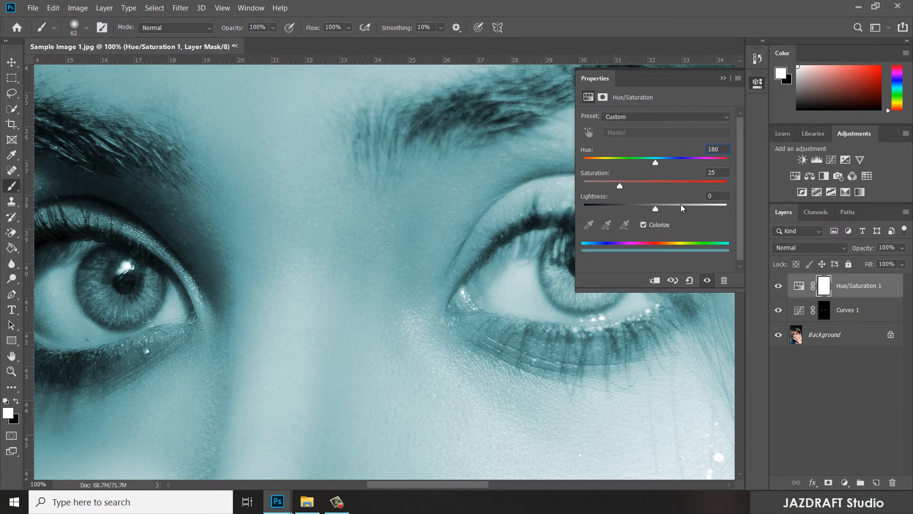
{"action": "left_click_drag", "start_coordinate": [620, 187], "coordinate": [647, 184]}
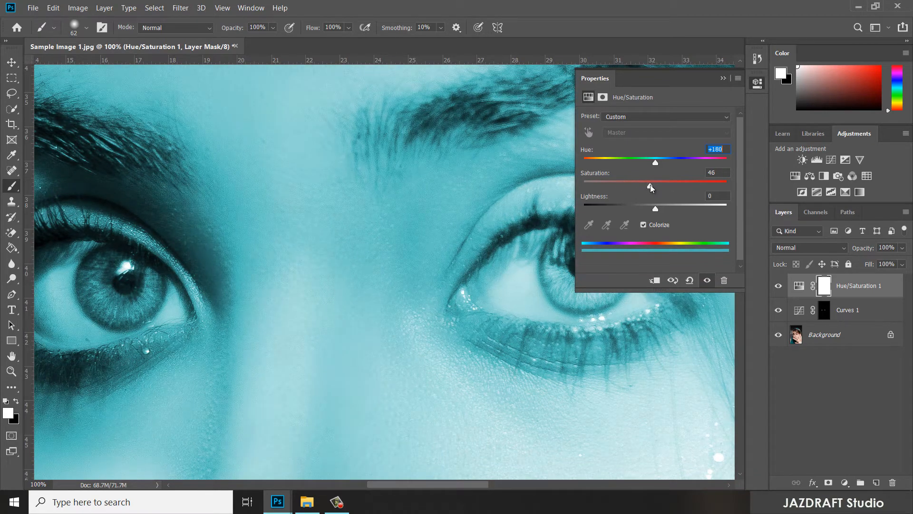
{"action": "left_click_drag", "start_coordinate": [653, 187], "coordinate": [684, 188]}
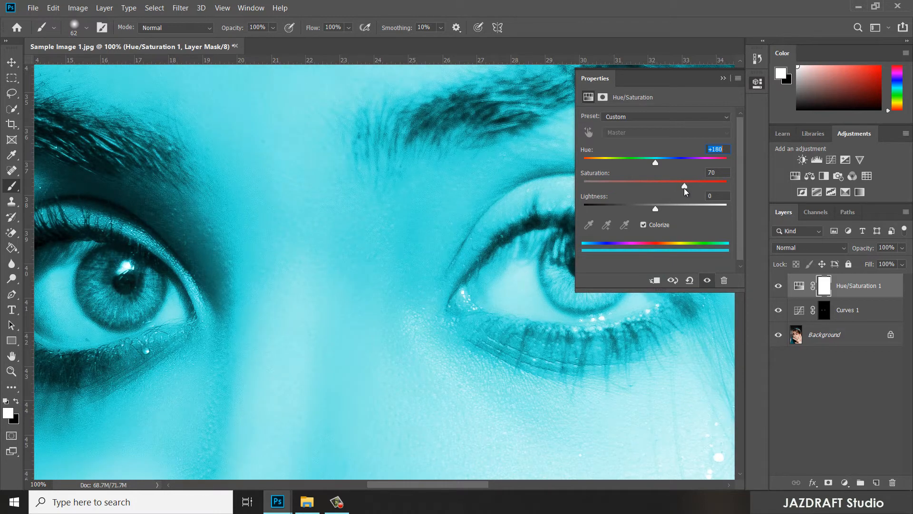
{"action": "left_click", "coordinate": [724, 79]}
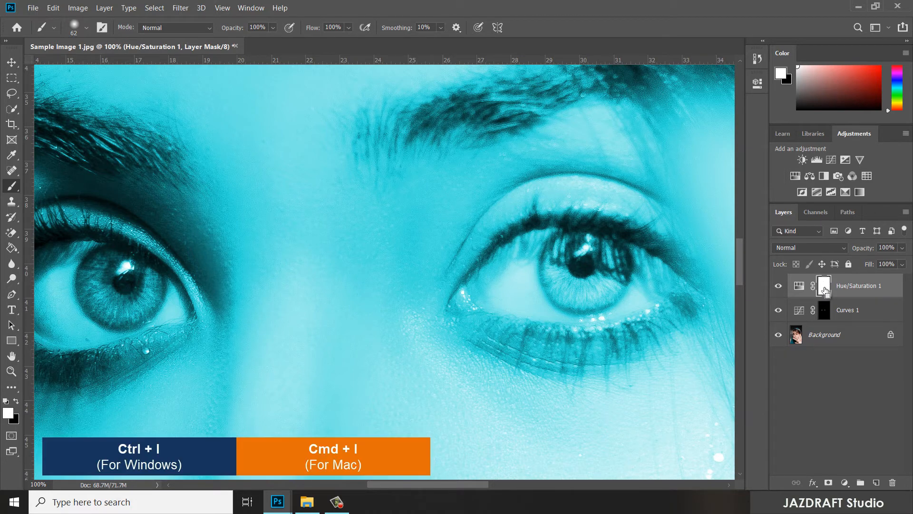
Invert the Hue/Saturation 1 mask and paint white over both irises, cleaning up the edge of the right-hand iris with black
{"action": "key", "text": "ctrl+i"}
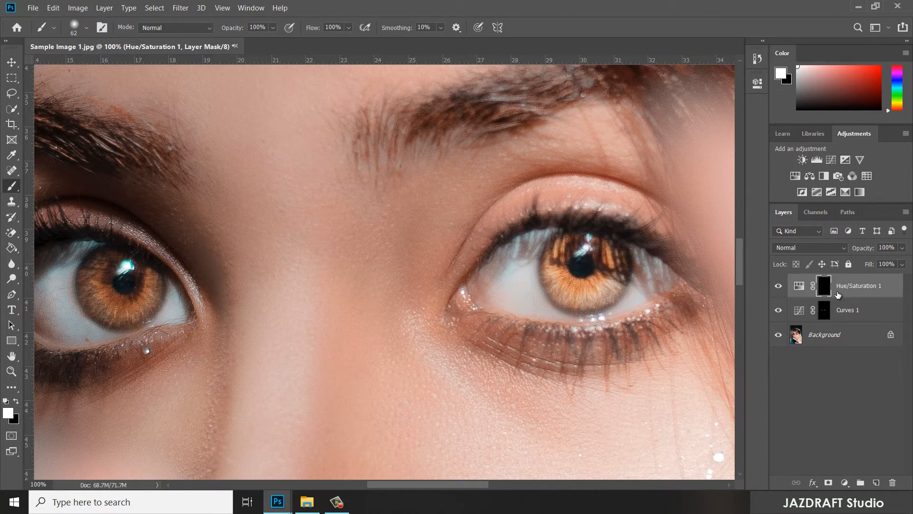
{"action": "mouse_move", "coordinate": [583, 251]}
{"action": "left_mouse_down"}
{"action": "mouse_move", "coordinate": [566, 250]}
{"action": "mouse_move", "coordinate": [568, 282]}
{"action": "mouse_move", "coordinate": [593, 287]}
{"action": "mouse_move", "coordinate": [607, 268]}
{"action": "mouse_move", "coordinate": [608, 248]}
{"action": "mouse_move", "coordinate": [567, 246]}
{"action": "mouse_move", "coordinate": [558, 280]}
{"action": "mouse_move", "coordinate": [552, 261]}
{"action": "mouse_move", "coordinate": [563, 286]}
{"action": "mouse_move", "coordinate": [586, 295]}
{"action": "mouse_move", "coordinate": [568, 292]}
{"action": "mouse_move", "coordinate": [590, 297]}
{"action": "mouse_move", "coordinate": [614, 280]}
{"action": "mouse_move", "coordinate": [618, 259]}
{"action": "mouse_move", "coordinate": [597, 243]}
{"action": "mouse_move", "coordinate": [562, 245]}
{"action": "mouse_move", "coordinate": [552, 276]}
{"action": "mouse_move", "coordinate": [570, 296]}
{"action": "mouse_move", "coordinate": [600, 292]}
{"action": "mouse_move", "coordinate": [614, 261]}
{"action": "left_mouse_up"}
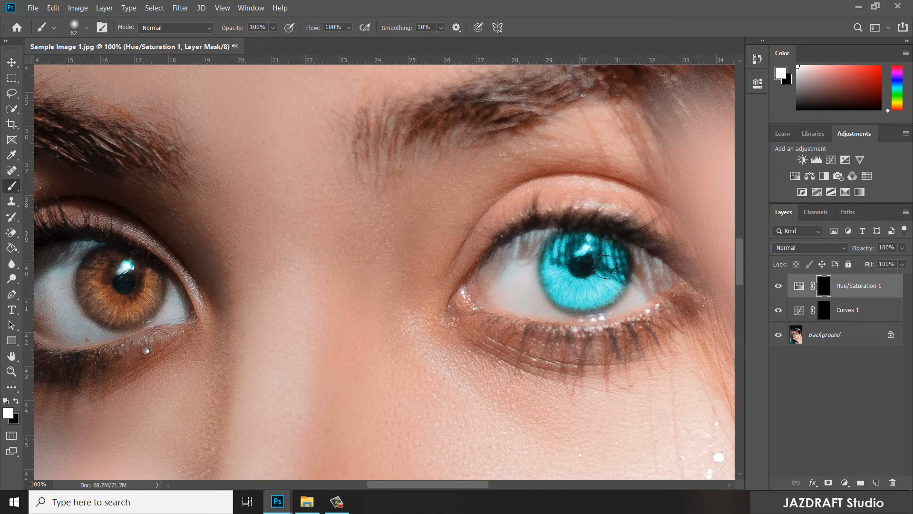
{"action": "key", "text": "x"}
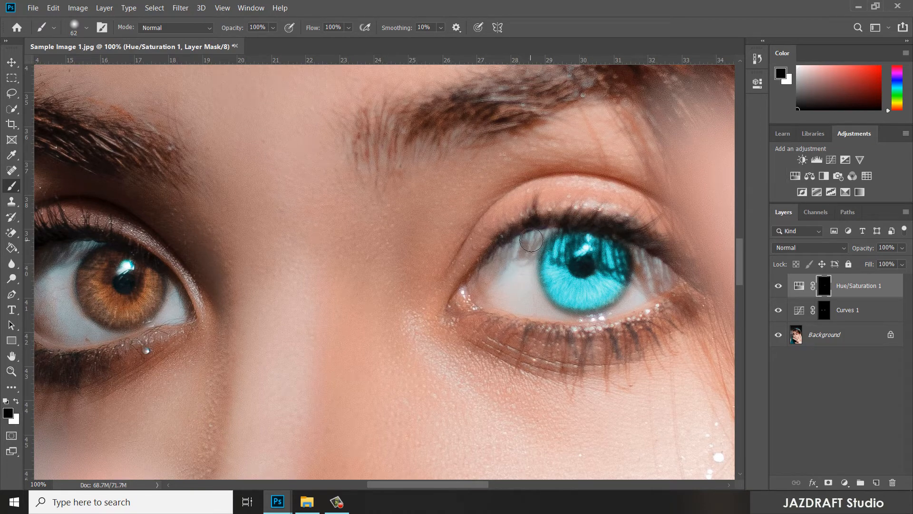
{"action": "mouse_move", "coordinate": [534, 237]}
{"action": "left_mouse_down"}
{"action": "mouse_move", "coordinate": [529, 279]}
{"action": "mouse_move", "coordinate": [556, 318]}
{"action": "mouse_move", "coordinate": [579, 323]}
{"action": "mouse_move", "coordinate": [618, 313]}
{"action": "mouse_move", "coordinate": [642, 281]}
{"action": "left_mouse_up"}
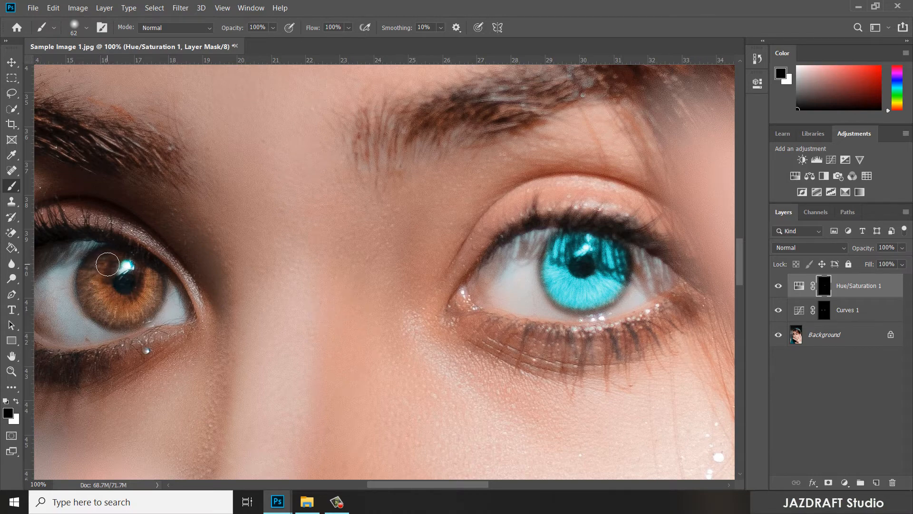
{"action": "key", "text": "x"}
{"action": "mouse_move", "coordinate": [105, 265]}
{"action": "left_mouse_down"}
{"action": "mouse_move", "coordinate": [105, 313]}
{"action": "mouse_move", "coordinate": [127, 317]}
{"action": "mouse_move", "coordinate": [150, 302]}
{"action": "mouse_move", "coordinate": [152, 283]}
{"action": "mouse_move", "coordinate": [110, 258]}
{"action": "mouse_move", "coordinate": [105, 271]}
{"action": "mouse_move", "coordinate": [119, 298]}
{"action": "mouse_move", "coordinate": [135, 294]}
{"action": "mouse_move", "coordinate": [118, 274]}
{"action": "left_mouse_up"}
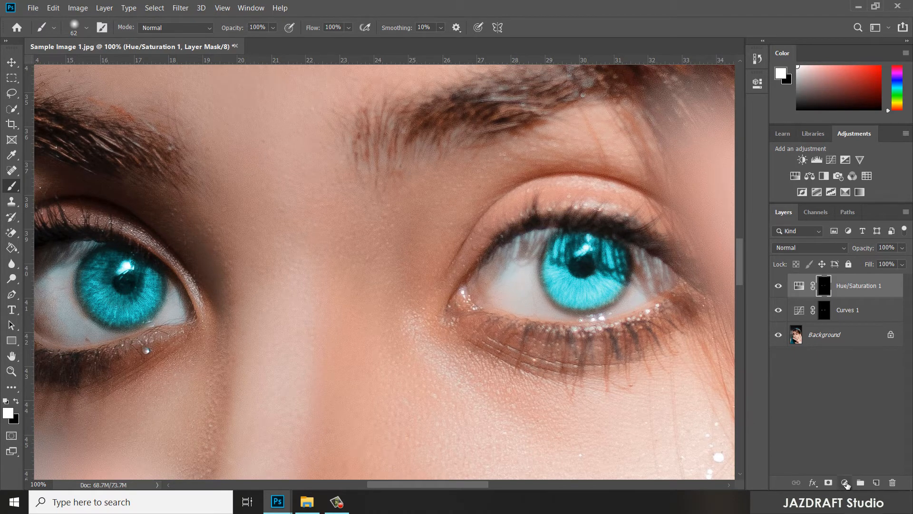
{"action": "left_click", "coordinate": [846, 482]}
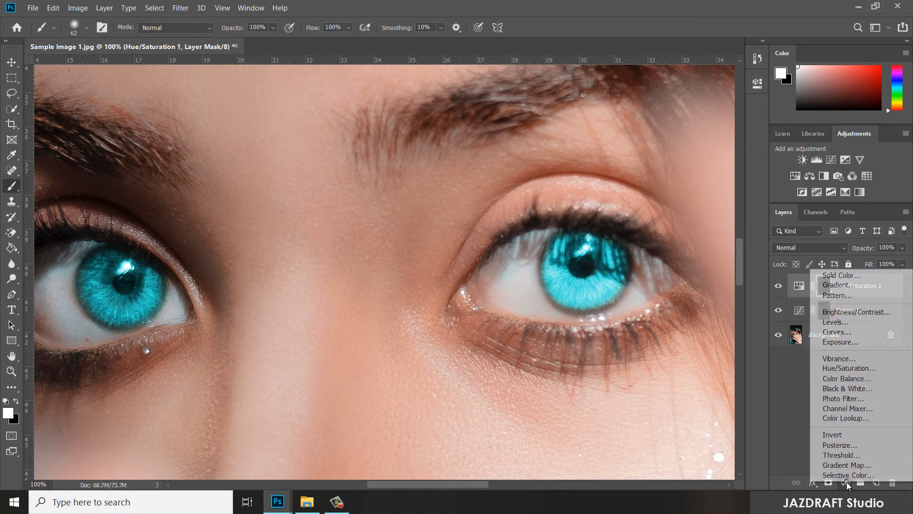
{"action": "left_click", "coordinate": [793, 410]}
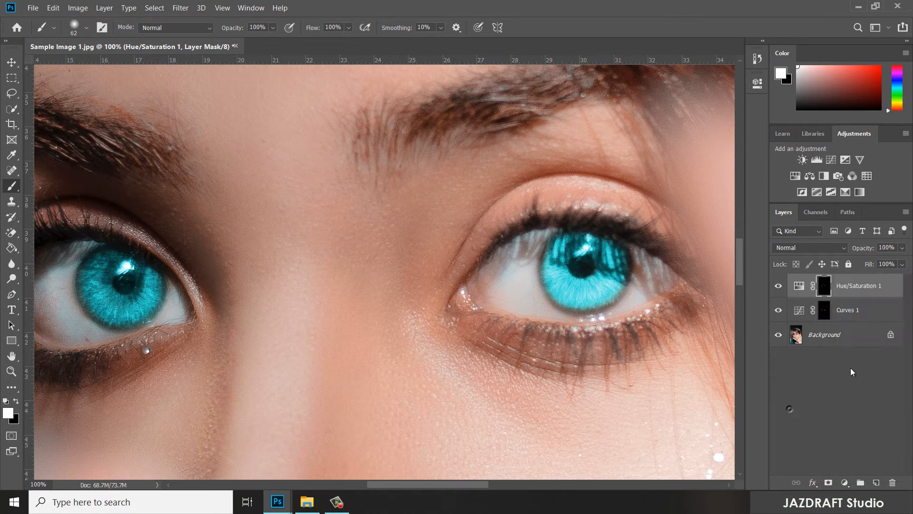
{"action": "double_click", "coordinate": [856, 286]}
{"action": "type", "text": "B"}
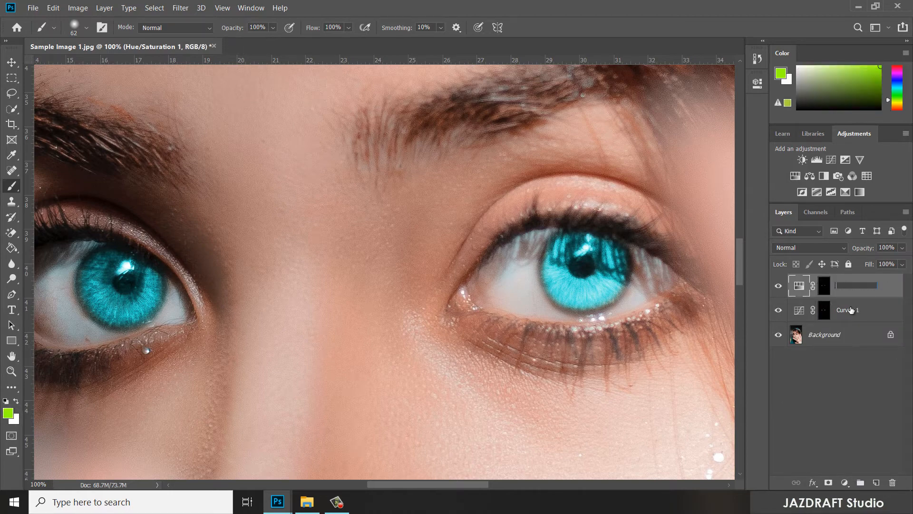
{"action": "left_click", "coordinate": [880, 351]}
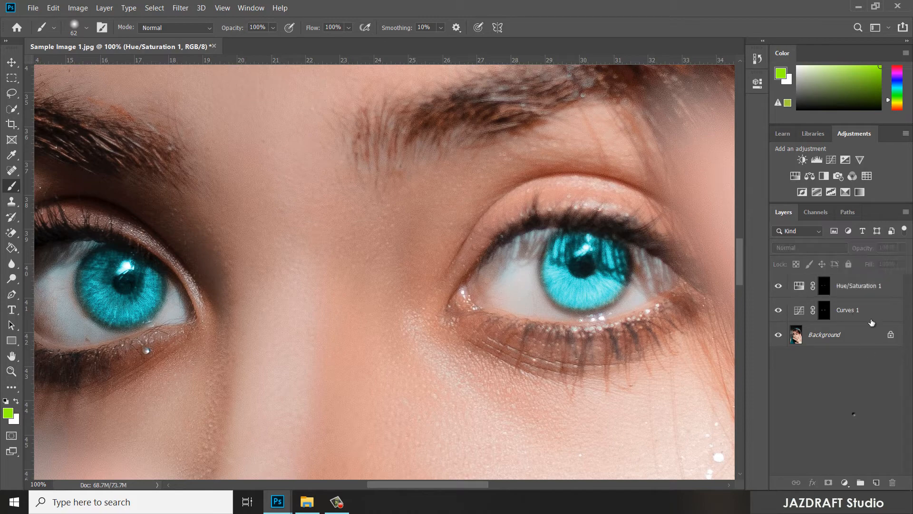
Rename the Hue/Saturation 1 layer as BLUE
{"action": "double_click", "coordinate": [857, 286]}
{"action": "type", "text": "BLUE"}
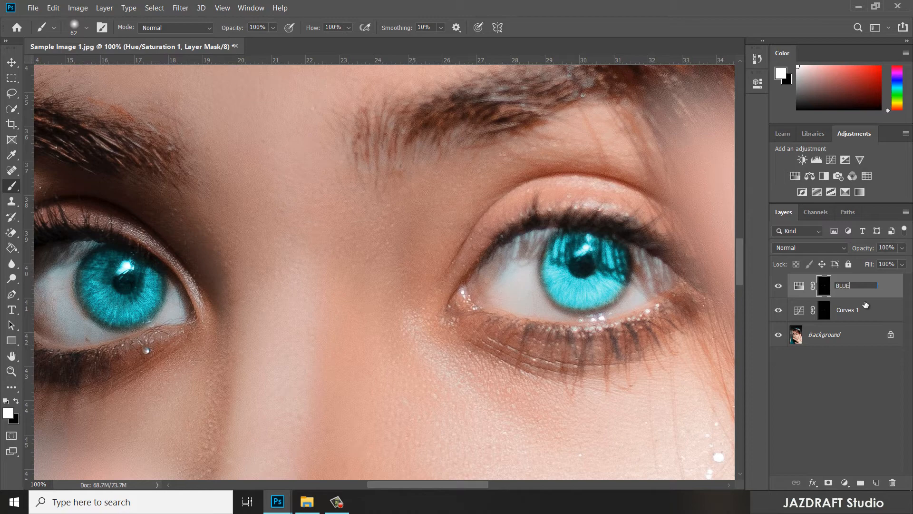
{"action": "key", "text": "Return"}
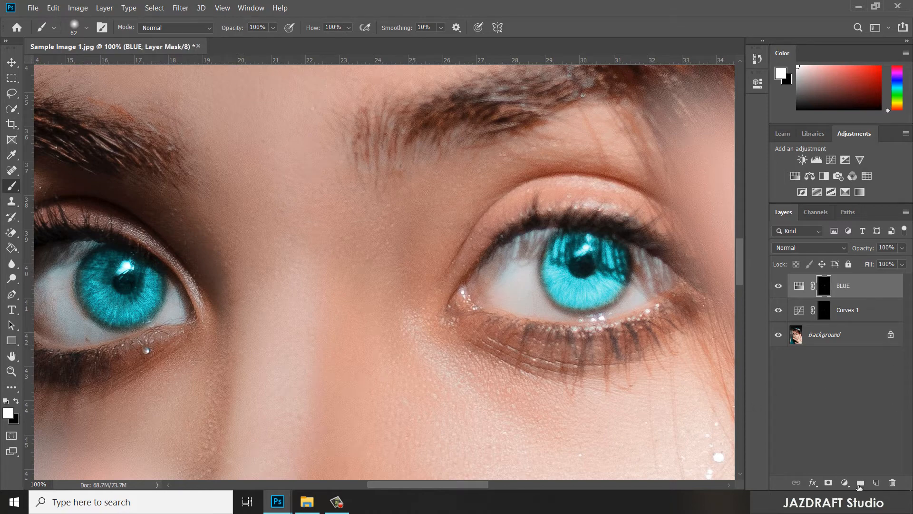
Add a second Hue/Saturation adjustment layer above BLUE and name it YELLOW
{"action": "left_click", "coordinate": [845, 483]}
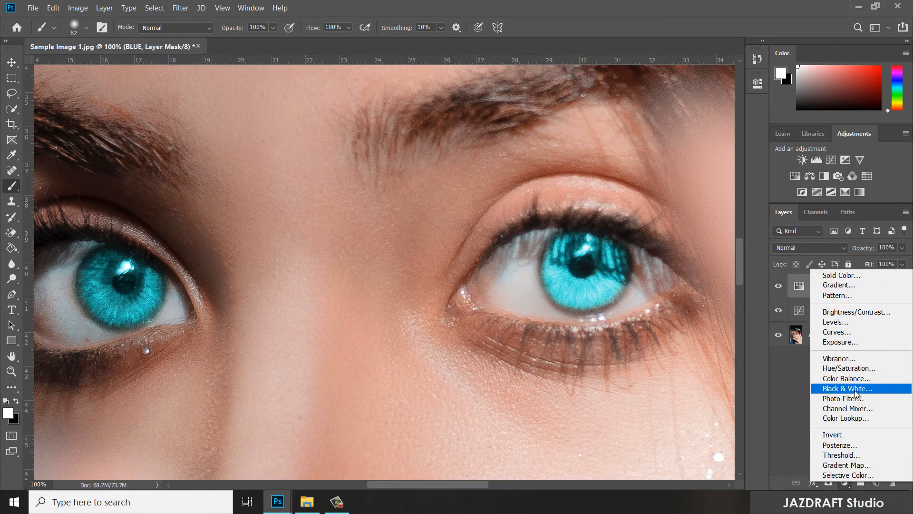
{"action": "left_click", "coordinate": [848, 368]}
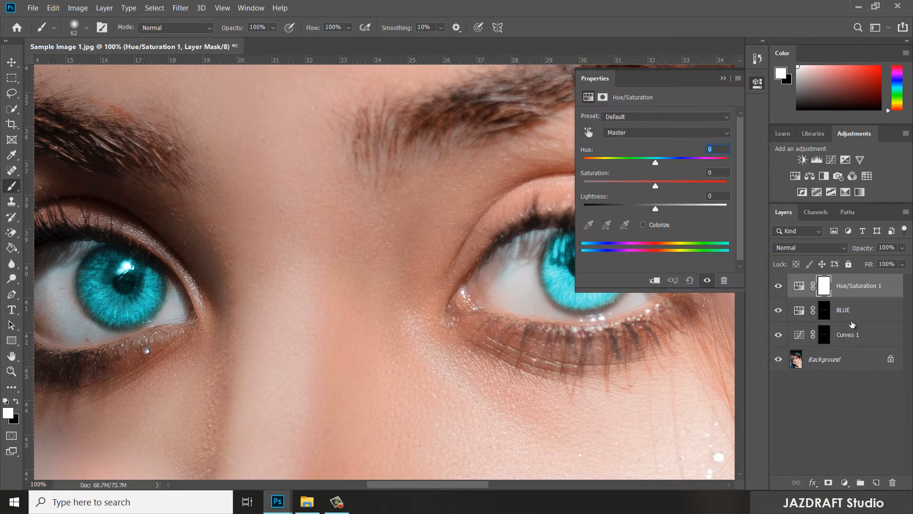
{"action": "double_click", "coordinate": [856, 285]}
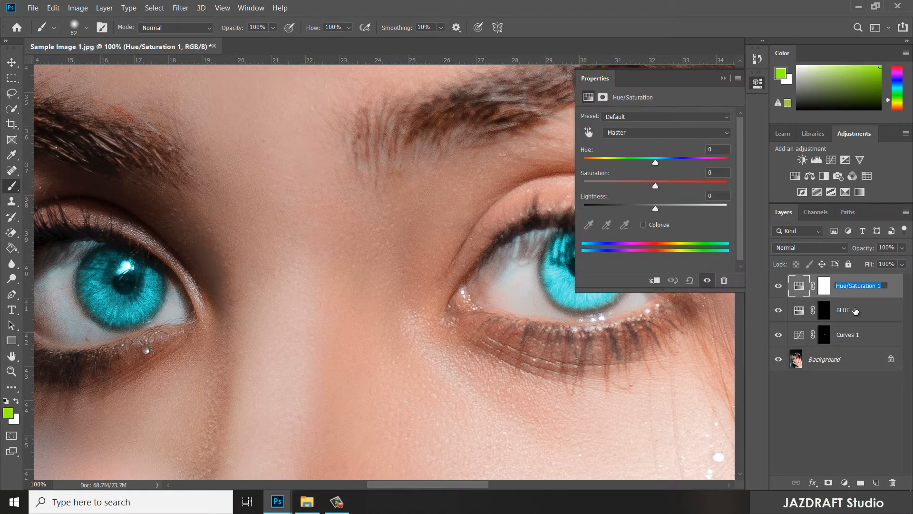
{"action": "type", "text": "YELLOW"}
{"action": "key", "text": "Return"}
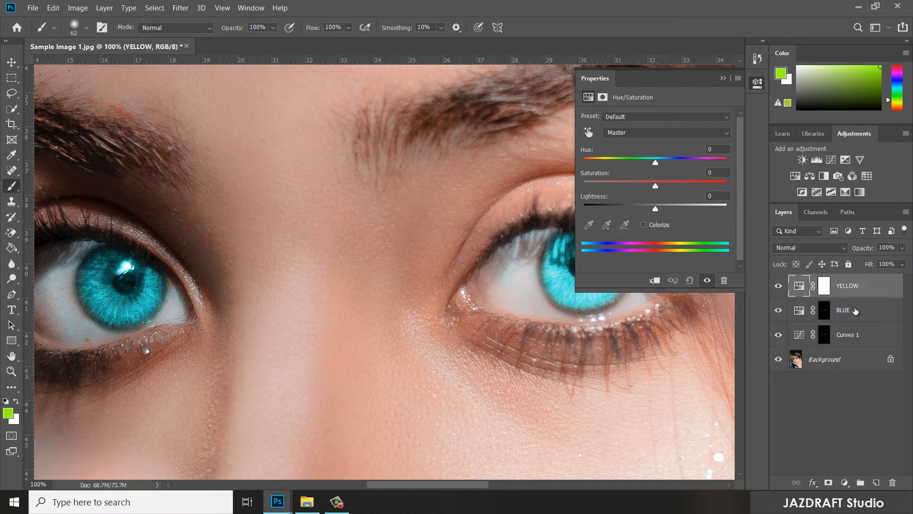
Enable Colorize on the YELLOW layer and set its hue to 60
{"action": "left_click", "coordinate": [644, 224]}
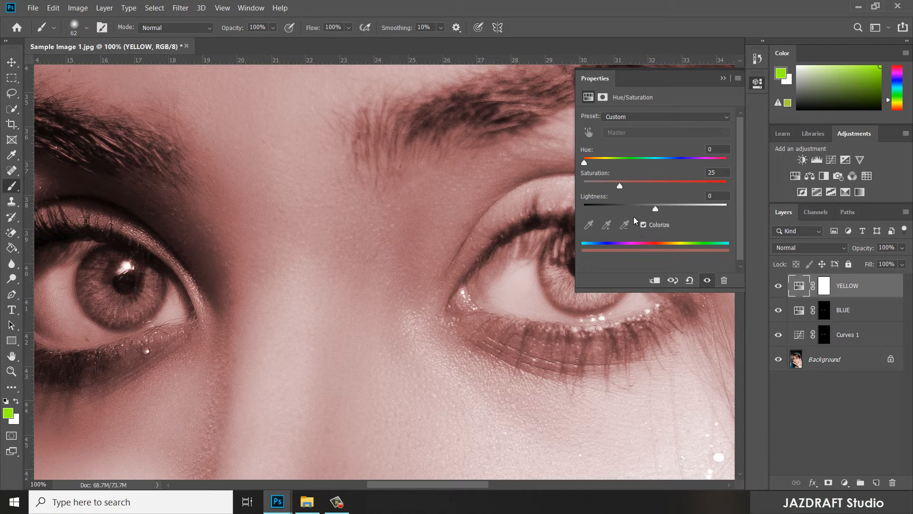
{"action": "left_click_drag", "start_coordinate": [585, 163], "coordinate": [612, 166]}
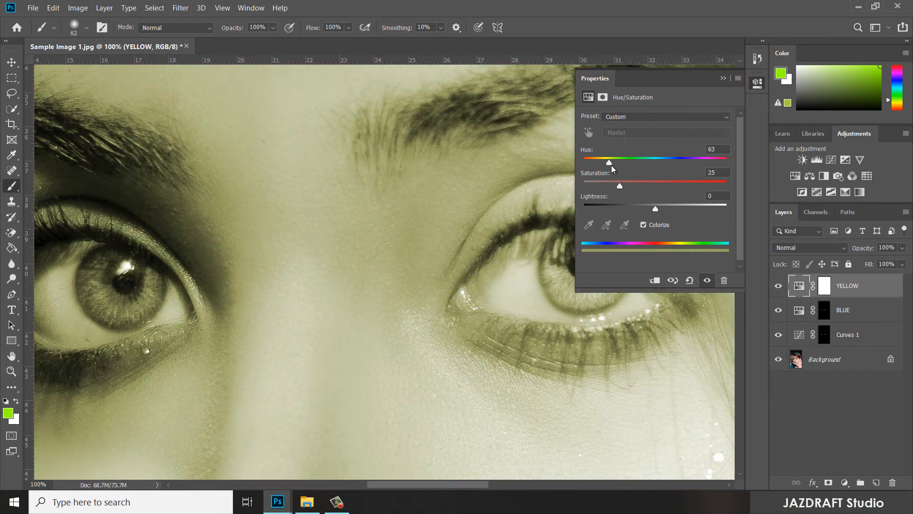
{"action": "left_click", "coordinate": [712, 149]}
{"action": "type", "text": "60"}
Set the YELLOW layer's saturation to 65
{"action": "left_click", "coordinate": [622, 186]}
{"action": "left_click_drag", "start_coordinate": [622, 186], "coordinate": [674, 187]}
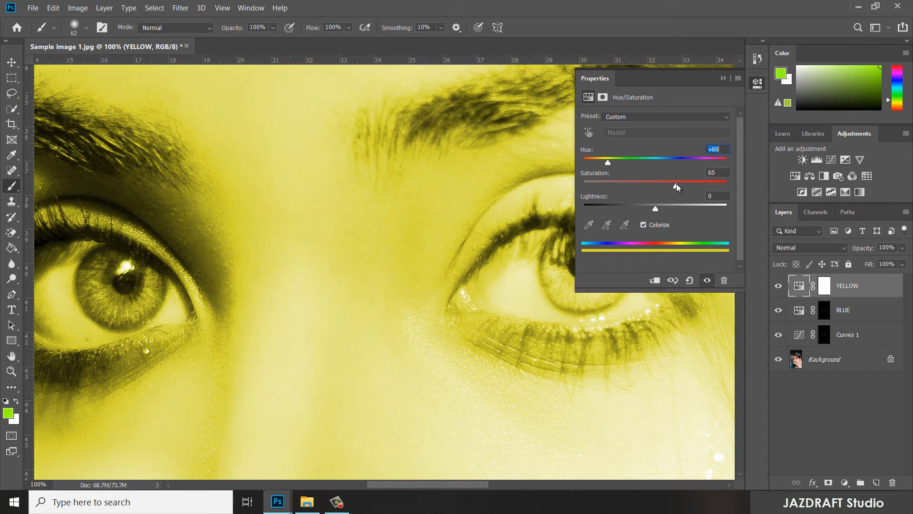
{"action": "left_click_drag", "start_coordinate": [673, 184], "coordinate": [675, 185]}
{"action": "mouse_move", "coordinate": [677, 183]}
{"action": "left_mouse_down"}
{"action": "mouse_move", "coordinate": [688, 183]}
{"action": "mouse_move", "coordinate": [681, 184]}
{"action": "left_mouse_up"}
{"action": "double_click", "coordinate": [716, 173]}
{"action": "type", "text": "6"}
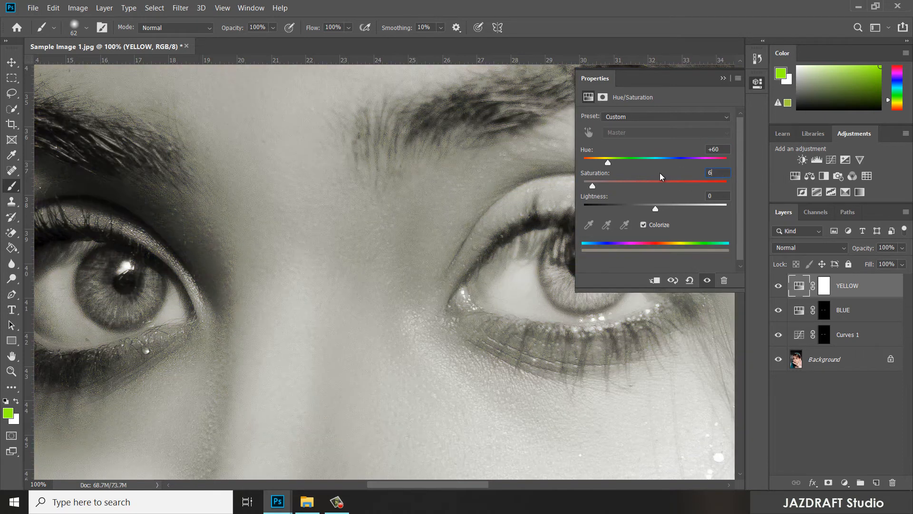
{"action": "type", "text": "5"}
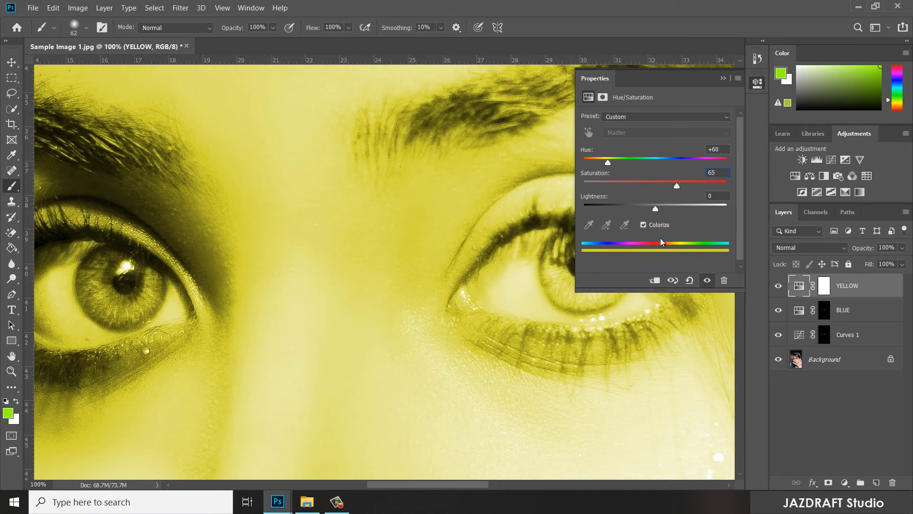
{"action": "left_click", "coordinate": [723, 78]}
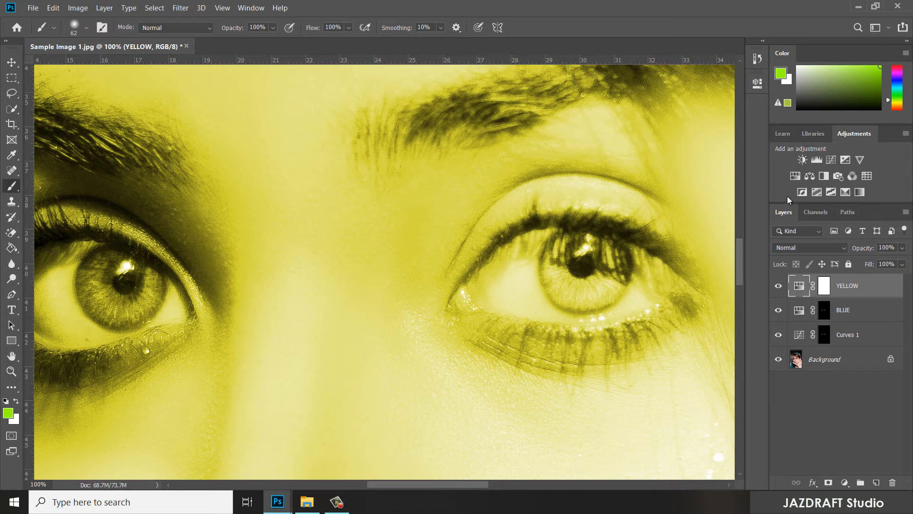
Invert the YELLOW layer's mask to black
{"action": "left_click", "coordinate": [823, 285]}
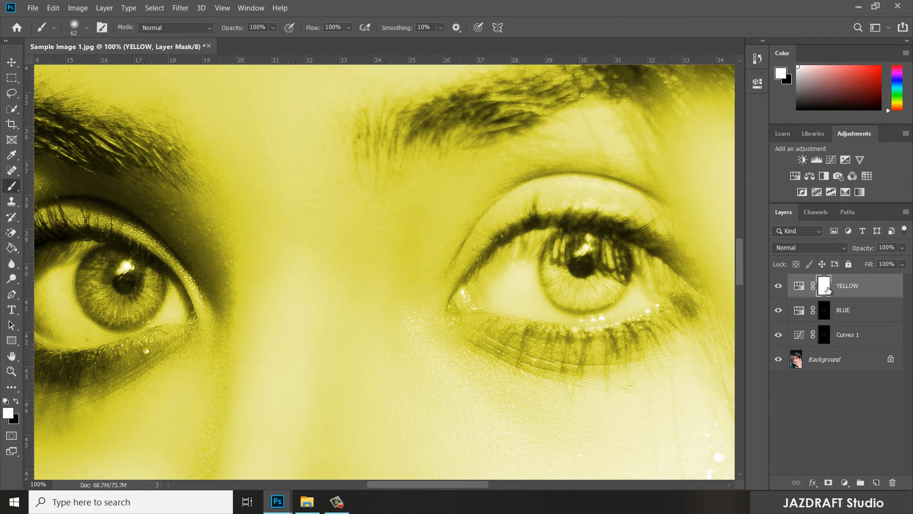
{"action": "left_click_drag", "start_coordinate": [824, 290], "coordinate": [825, 291]}
{"action": "key", "text": "ctrl+i"}
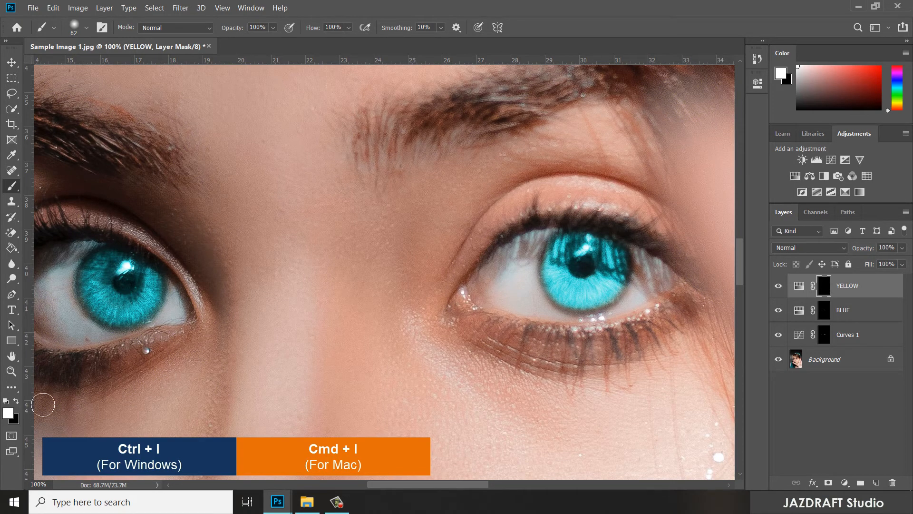
Use white (ffffff) to paint the YELLOW mask over the inner part of the right-hand iris, leaving a blue outer rim
{"action": "left_click", "coordinate": [10, 415]}
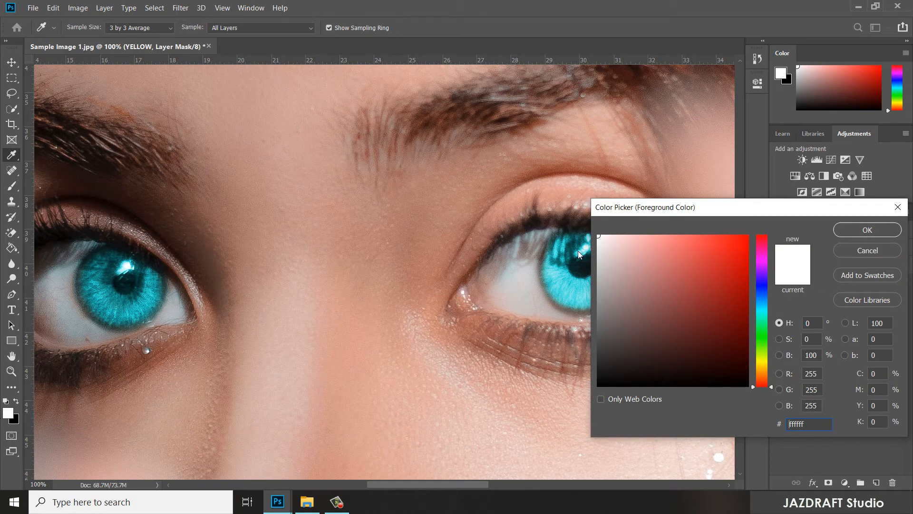
{"action": "left_click", "coordinate": [876, 232]}
{"action": "key", "text": "b"}
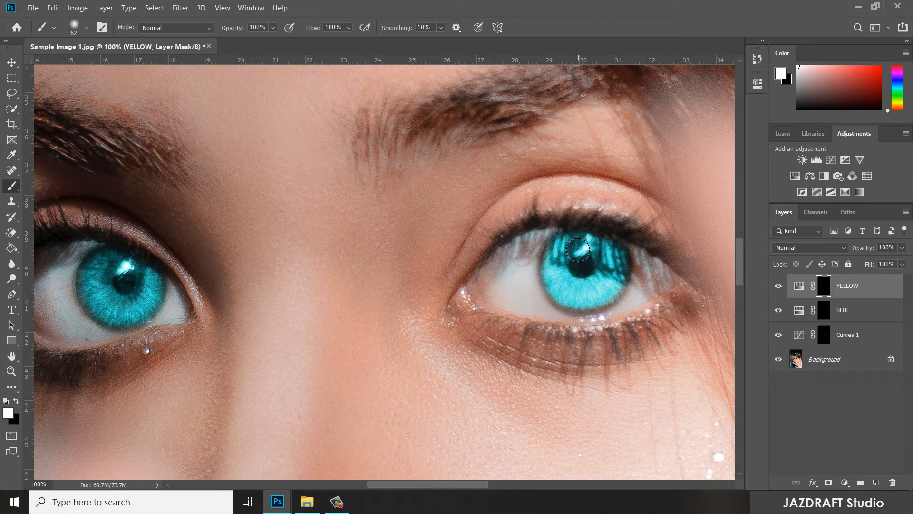
{"action": "mouse_move", "coordinate": [578, 249]}
{"action": "left_mouse_down"}
{"action": "mouse_move", "coordinate": [565, 278]}
{"action": "mouse_move", "coordinate": [578, 286]}
{"action": "mouse_move", "coordinate": [601, 280]}
{"action": "mouse_move", "coordinate": [608, 260]}
{"action": "mouse_move", "coordinate": [587, 244]}
{"action": "mouse_move", "coordinate": [568, 248]}
{"action": "mouse_move", "coordinate": [562, 272]}
{"action": "mouse_move", "coordinate": [580, 289]}
{"action": "mouse_move", "coordinate": [604, 283]}
{"action": "mouse_move", "coordinate": [609, 253]}
{"action": "left_mouse_up"}
{"action": "right_click", "coordinate": [588, 284]}
{"action": "left_click", "coordinate": [682, 4]}
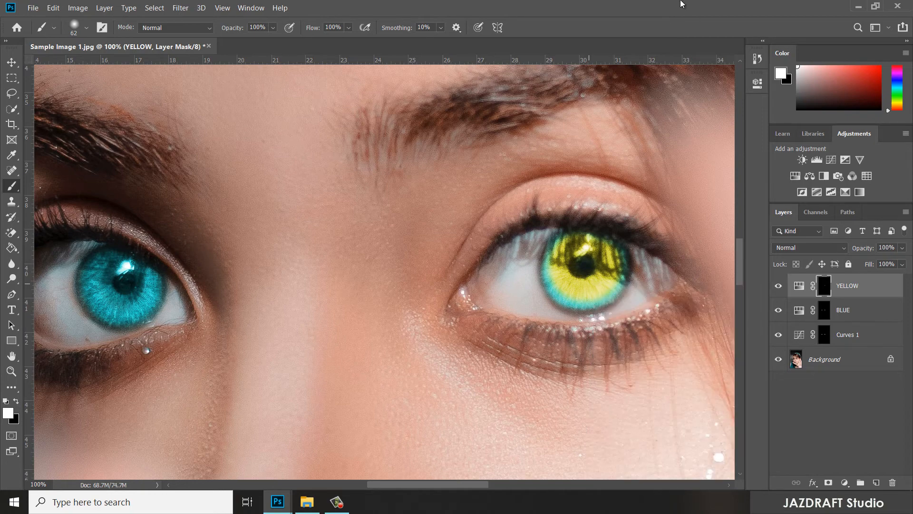
Review the YELLOW layer's Hue/Saturation settings
{"action": "double_click", "coordinate": [799, 286]}
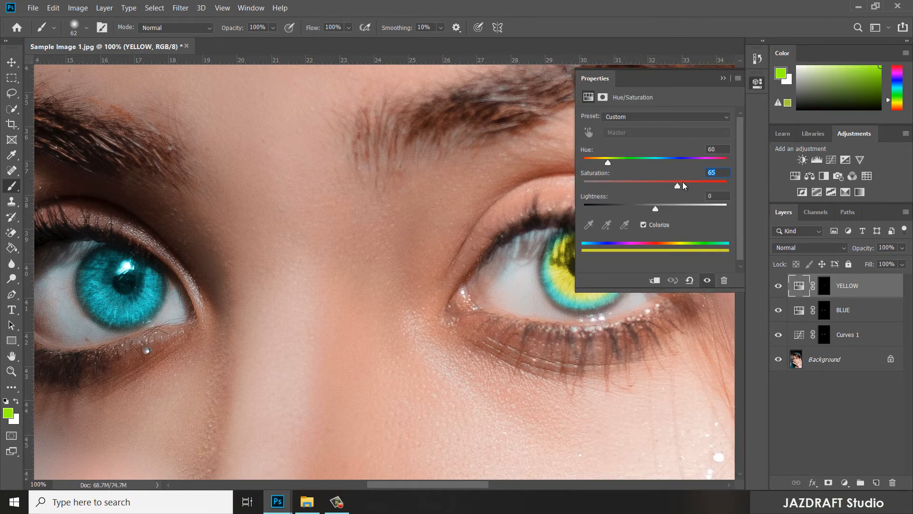
{"action": "left_click_drag", "start_coordinate": [678, 183], "coordinate": [732, 180]}
{"action": "left_click", "coordinate": [724, 79]}
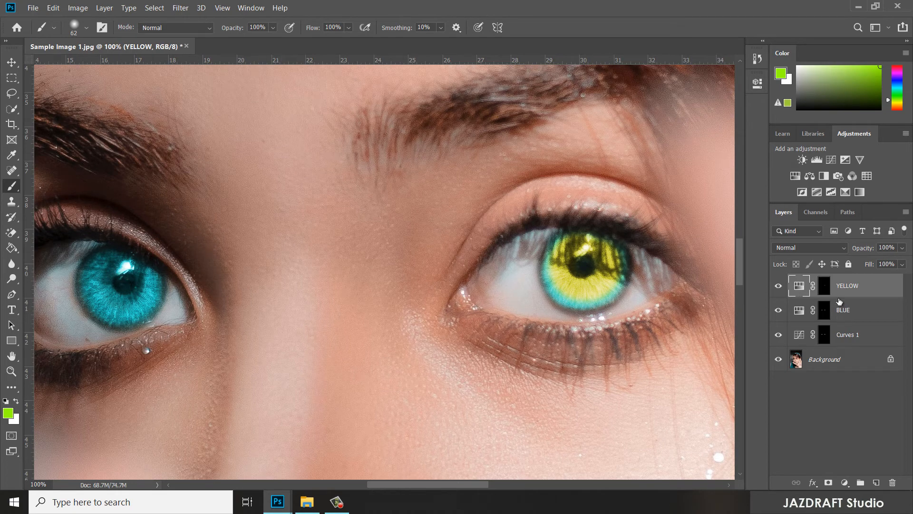
Paint the YELLOW layer's mask white over the inner part of the left-hand iris, leaving a blue outer rim
{"action": "key", "text": "d"}
{"action": "key", "text": "x"}
{"action": "left_click", "coordinate": [825, 287]}
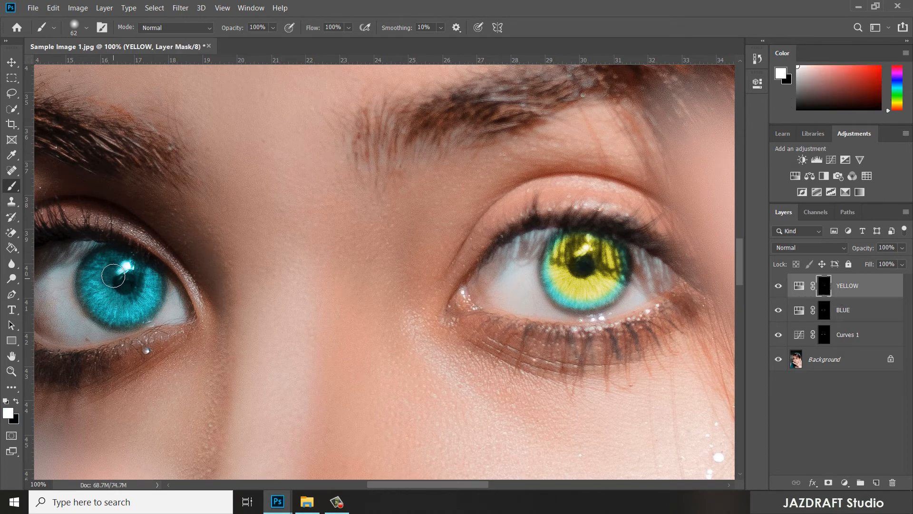
{"action": "mouse_move", "coordinate": [109, 269]}
{"action": "left_mouse_down"}
{"action": "mouse_move", "coordinate": [107, 302]}
{"action": "mouse_move", "coordinate": [128, 303]}
{"action": "mouse_move", "coordinate": [137, 292]}
{"action": "mouse_move", "coordinate": [123, 269]}
{"action": "mouse_move", "coordinate": [109, 269]}
{"action": "mouse_move", "coordinate": [106, 303]}
{"action": "mouse_move", "coordinate": [141, 304]}
{"action": "mouse_move", "coordinate": [145, 294]}
{"action": "mouse_move", "coordinate": [141, 271]}
{"action": "mouse_move", "coordinate": [127, 264]}
{"action": "mouse_move", "coordinate": [108, 265]}
{"action": "mouse_move", "coordinate": [100, 285]}
{"action": "left_mouse_up"}
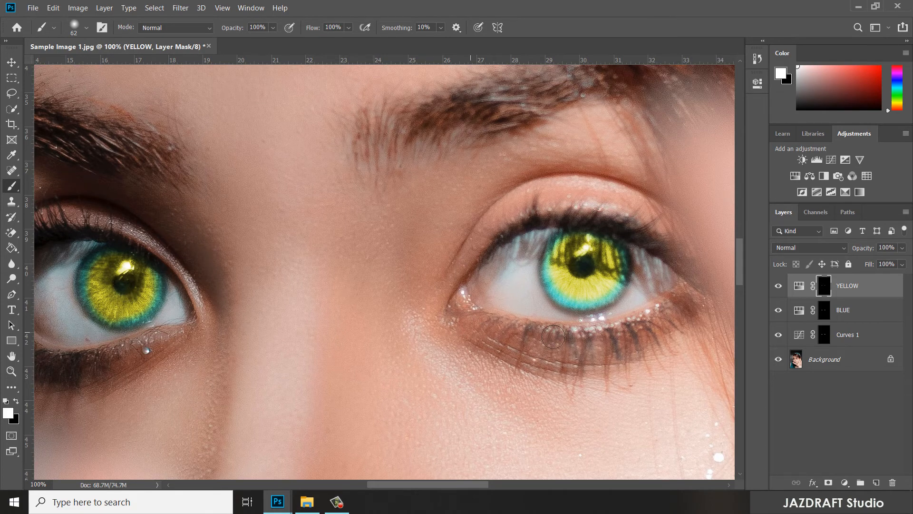
Group the YELLOW, BLUE and Curves 1 layers
{"action": "scroll", "coordinate": [602, 298], "scroll_direction": "down", "scroll_amount": 3}
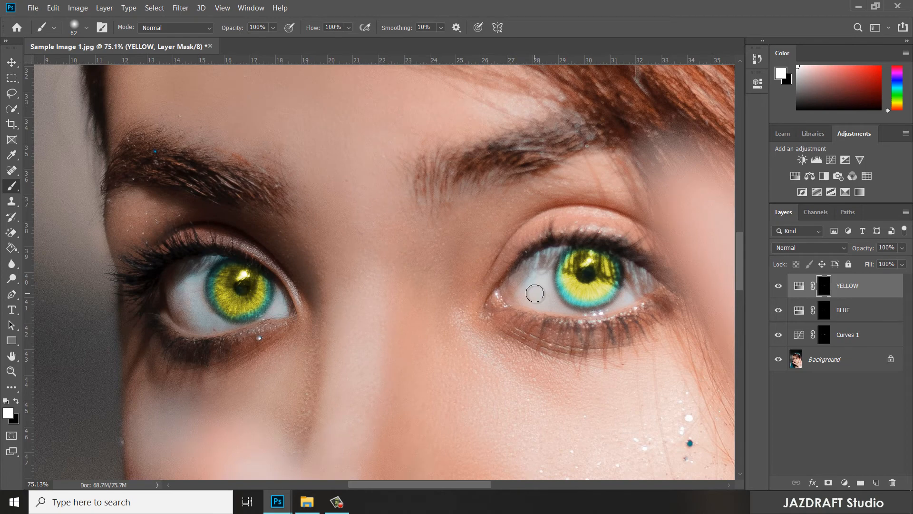
{"action": "scroll", "coordinate": [535, 293], "scroll_direction": "down", "scroll_amount": 4}
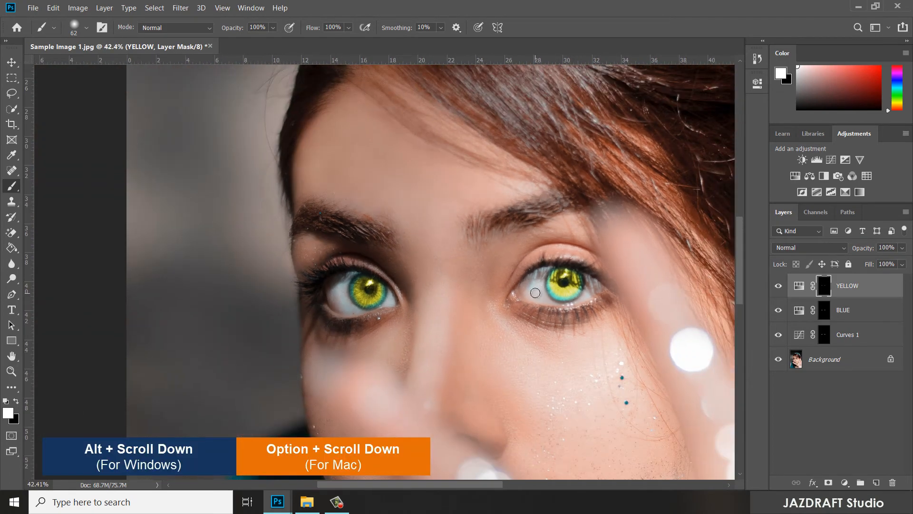
{"action": "scroll", "coordinate": [535, 292], "scroll_direction": "down", "scroll_amount": 2}
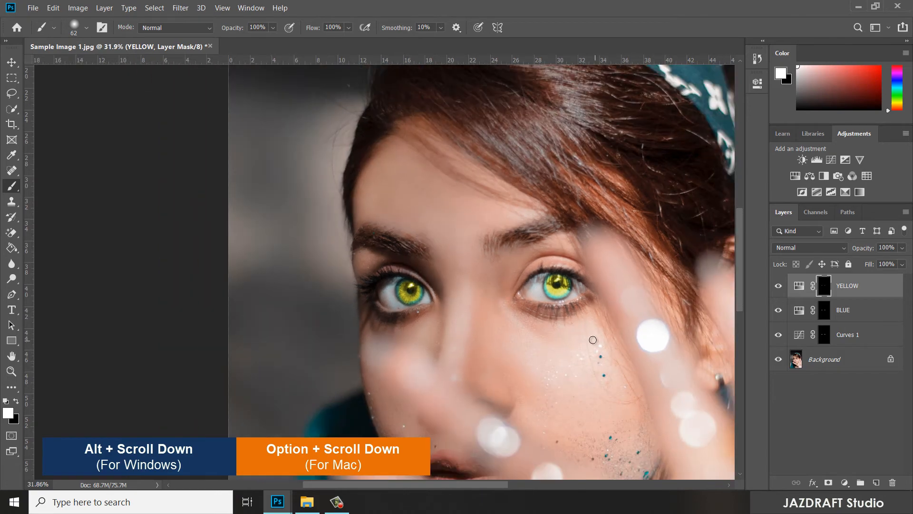
{"action": "left_click_drag", "start_coordinate": [612, 350], "coordinate": [430, 276]}
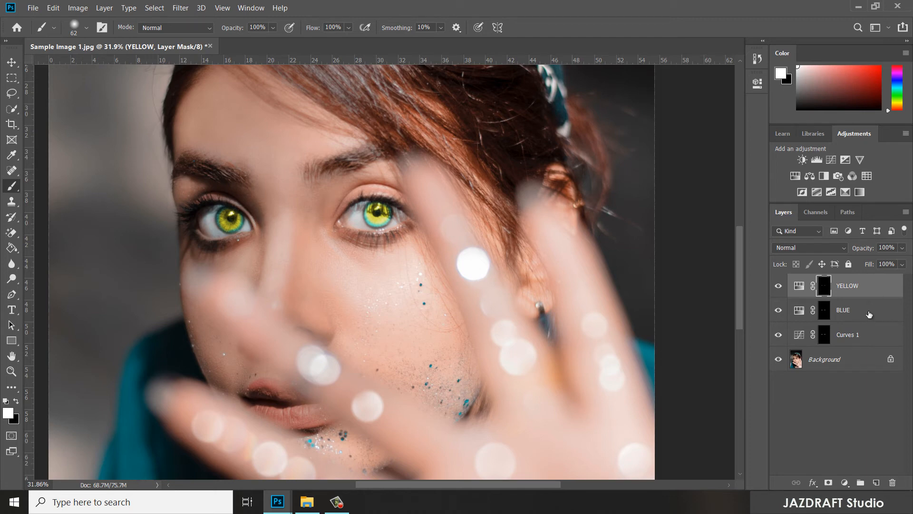
{"action": "left_click", "coordinate": [883, 285]}
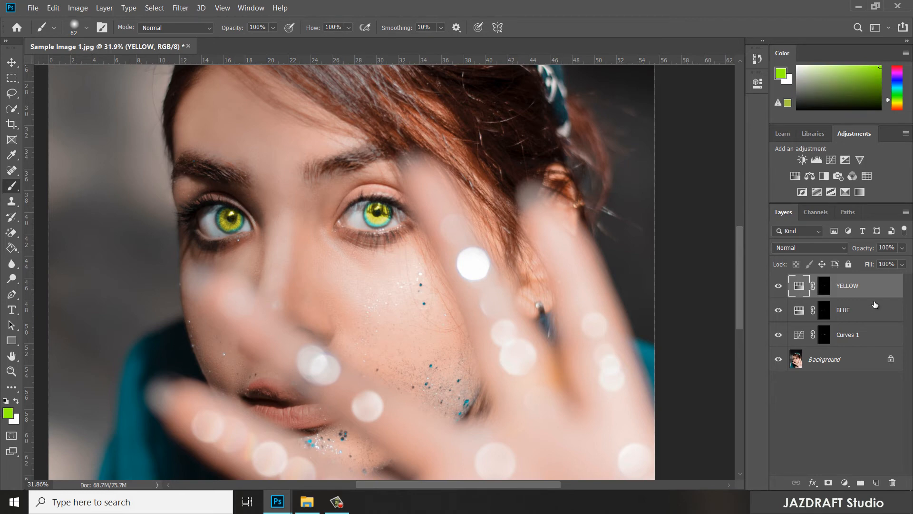
{"action": "left_click", "coordinate": [870, 333], "text": "shift"}
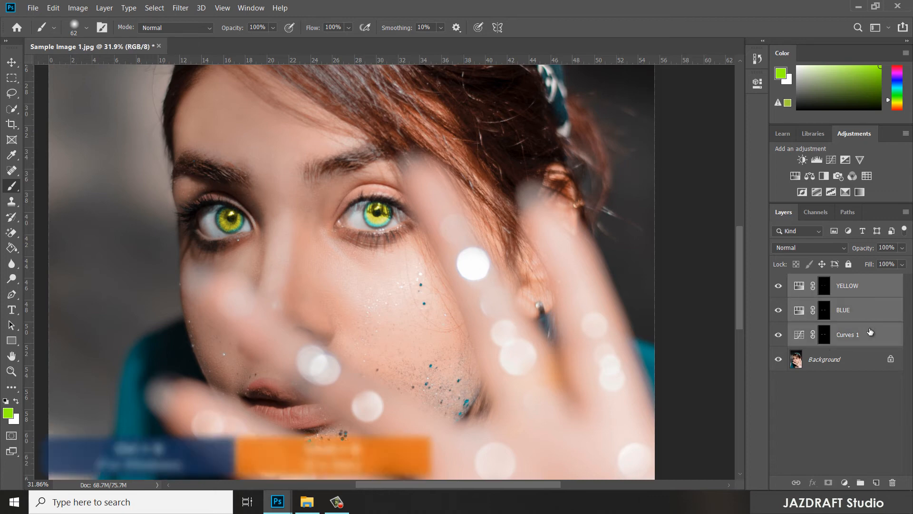
{"action": "key", "text": "ctrl+g"}
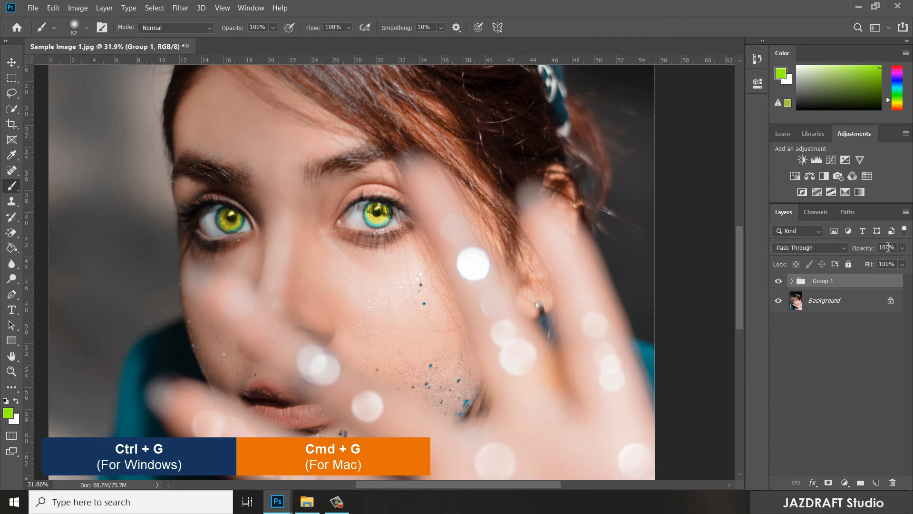
Set the layer group's opacity to 50%
{"action": "type", "text": "50"}
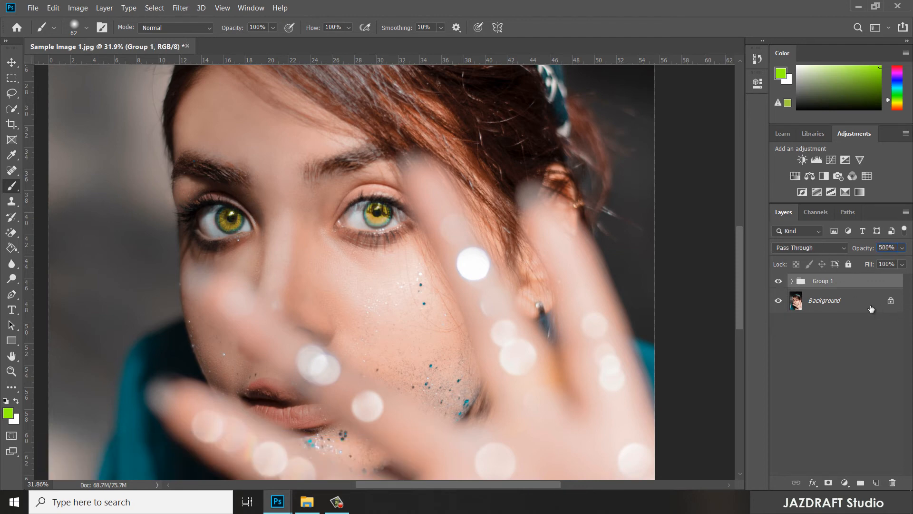
{"action": "key", "text": "BackSpace"}
{"action": "key", "text": "BackSpace"}
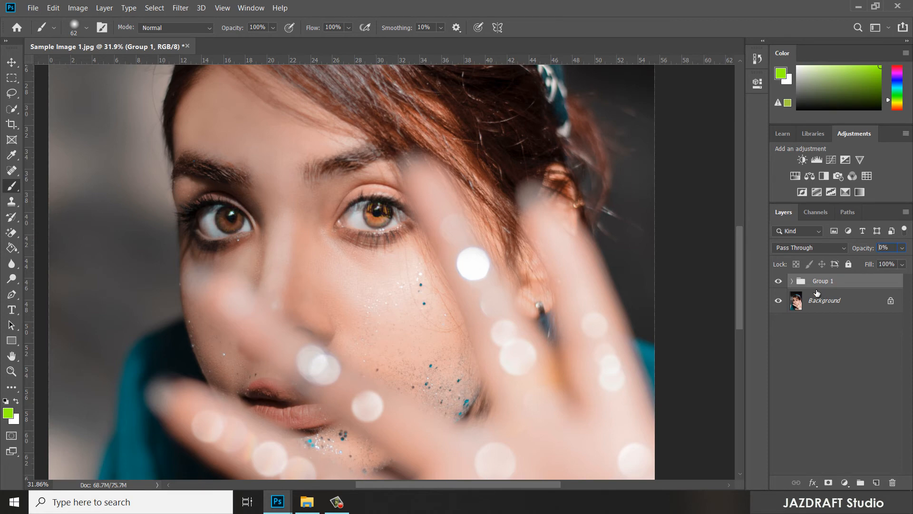
{"action": "type", "text": "5"}
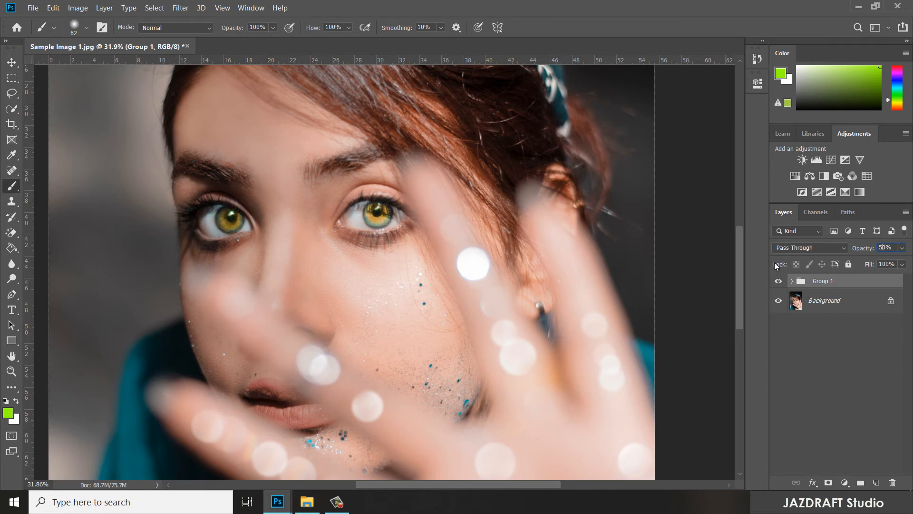
Try the Screen and Multiply blend modes on the layer group, and return it to Pass Through
{"action": "left_click", "coordinate": [804, 247]}
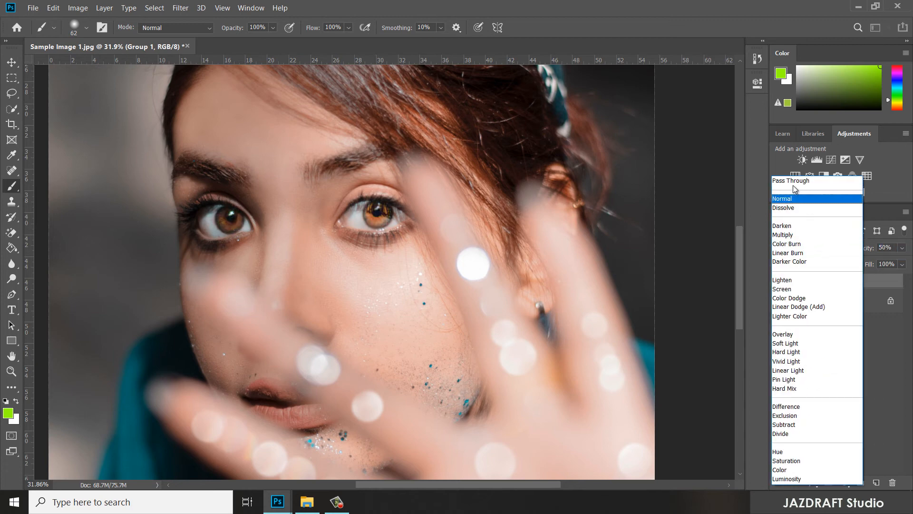
{"action": "left_click", "coordinate": [792, 191]}
{"action": "left_click", "coordinate": [817, 245]}
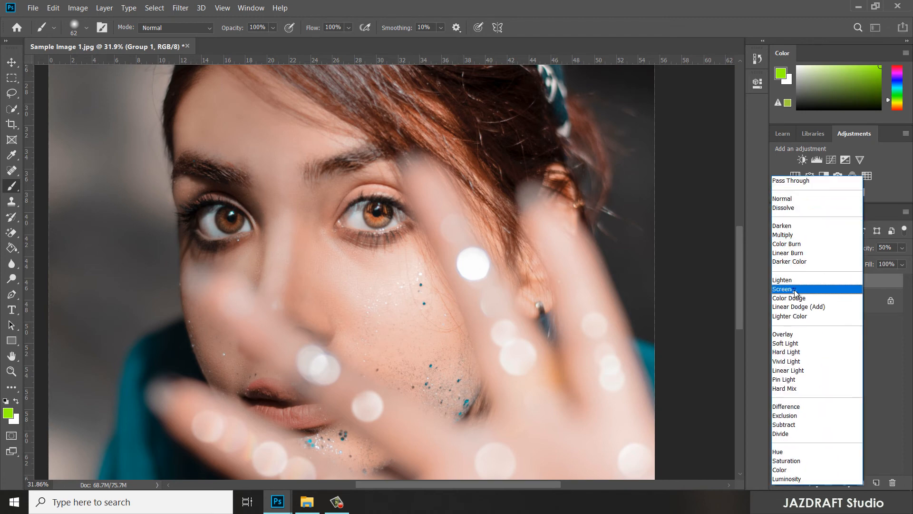
{"action": "left_click", "coordinate": [794, 289]}
{"action": "left_click", "coordinate": [811, 247]}
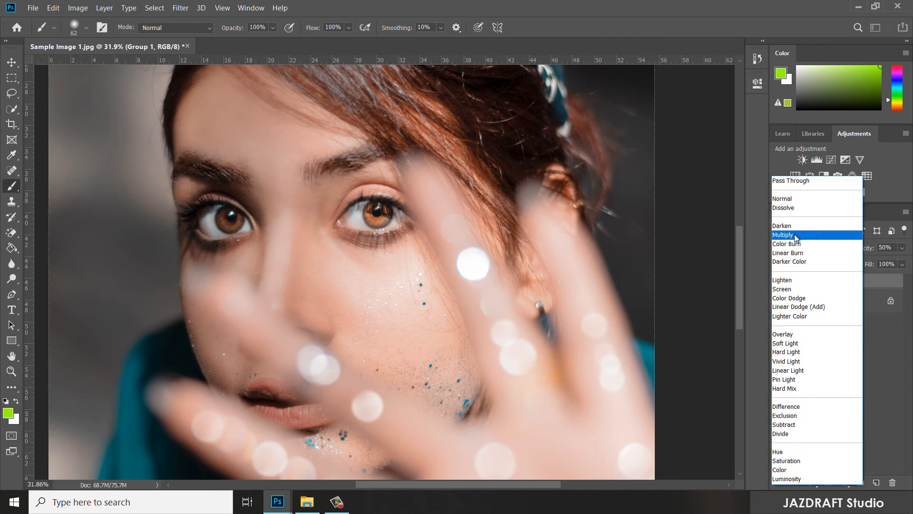
{"action": "left_click", "coordinate": [795, 235]}
{"action": "left_click", "coordinate": [817, 249]}
{"action": "left_click", "coordinate": [800, 182]}
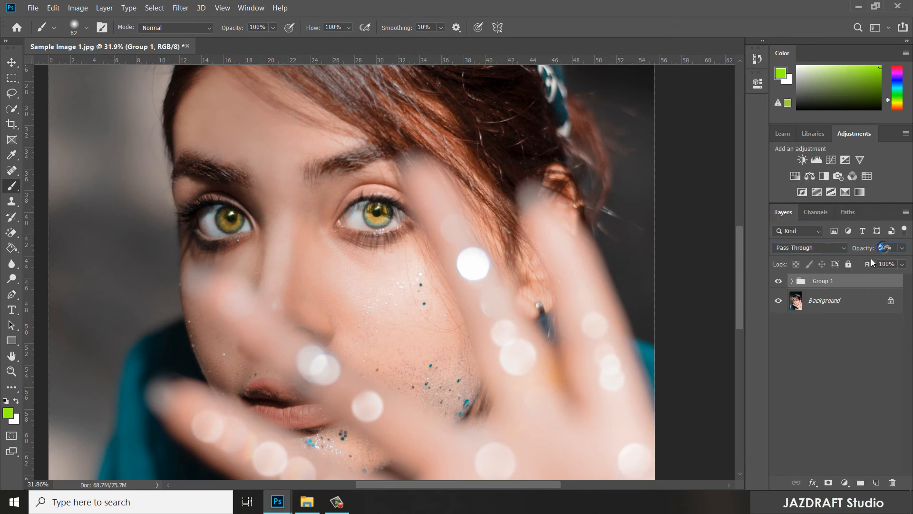
Try 30% opacity on the layer group and settle on 40%
{"action": "type", "text": "3"}
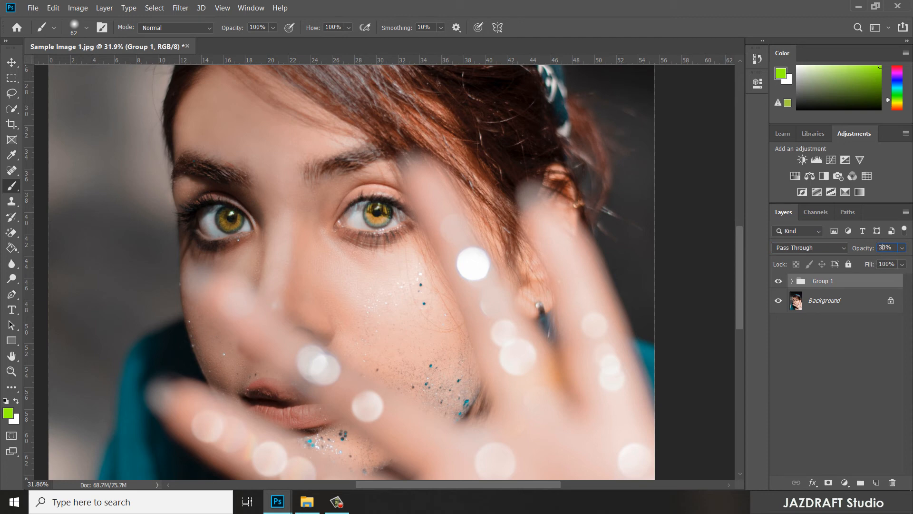
{"action": "key", "text": "BackSpace"}
{"action": "type", "text": "4"}
Deselect the layers with the Move tool and examine the recolored eyes up close and within the whole portrait
{"action": "left_click", "coordinate": [11, 62]}
{"action": "left_click", "coordinate": [683, 250]}
{"action": "scroll", "coordinate": [252, 250], "scroll_direction": "up", "scroll_amount": 11}
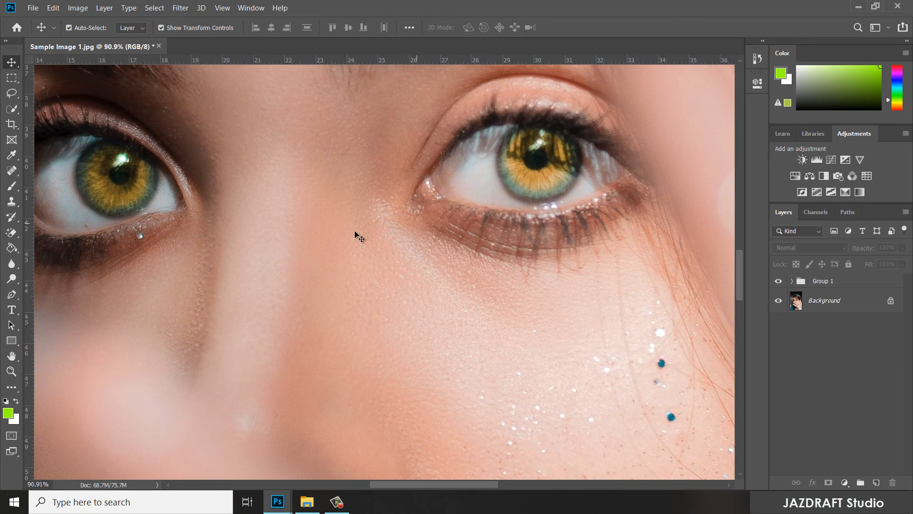
{"action": "left_click_drag", "start_coordinate": [341, 235], "coordinate": [379, 283]}
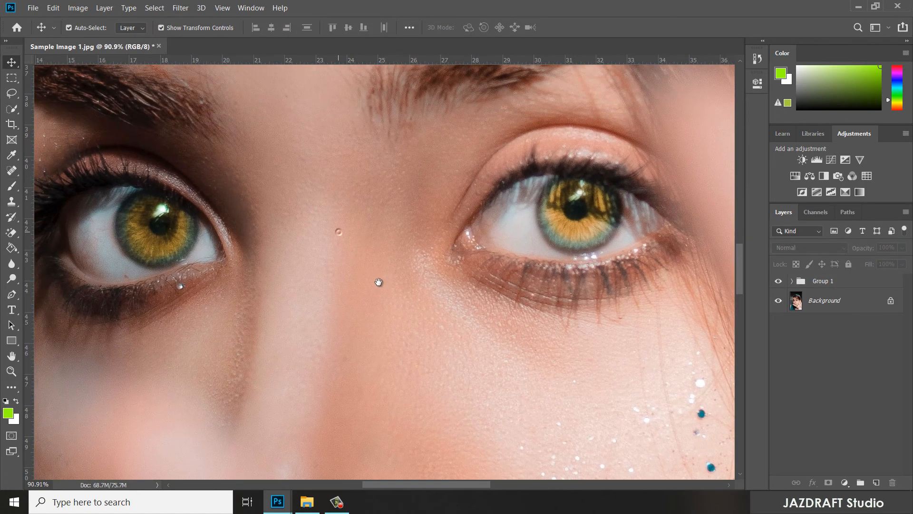
{"action": "scroll", "coordinate": [463, 278], "scroll_direction": "down", "scroll_amount": 6}
{"action": "scroll", "coordinate": [463, 278], "scroll_direction": "up", "scroll_amount": 6}
{"action": "scroll", "coordinate": [462, 276], "scroll_direction": "down", "scroll_amount": 14}
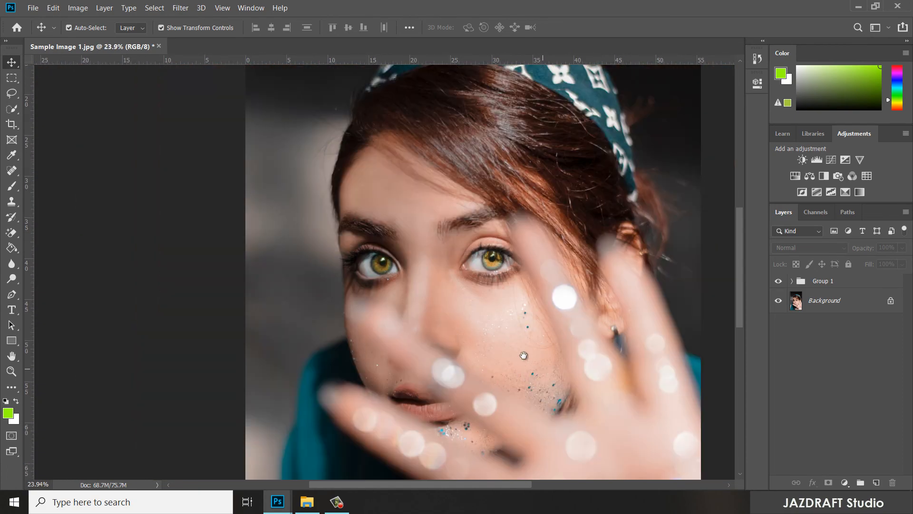
{"action": "scroll", "coordinate": [428, 316], "scroll_direction": "down", "scroll_amount": 3}
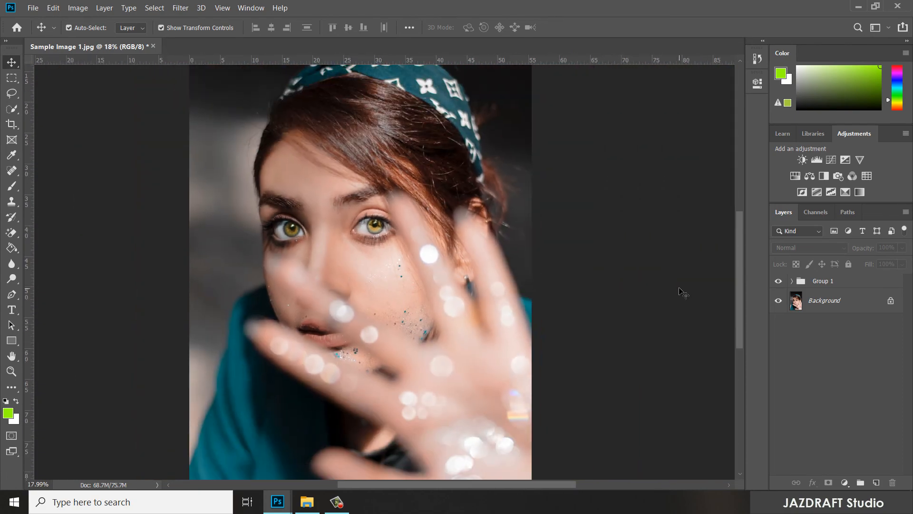
Save the portrait as a JPEG named Sample Image 1 (Edited), with quality 12 (Maximum) and the Progressive format with 3 scans
{"action": "left_click", "coordinate": [34, 9]}
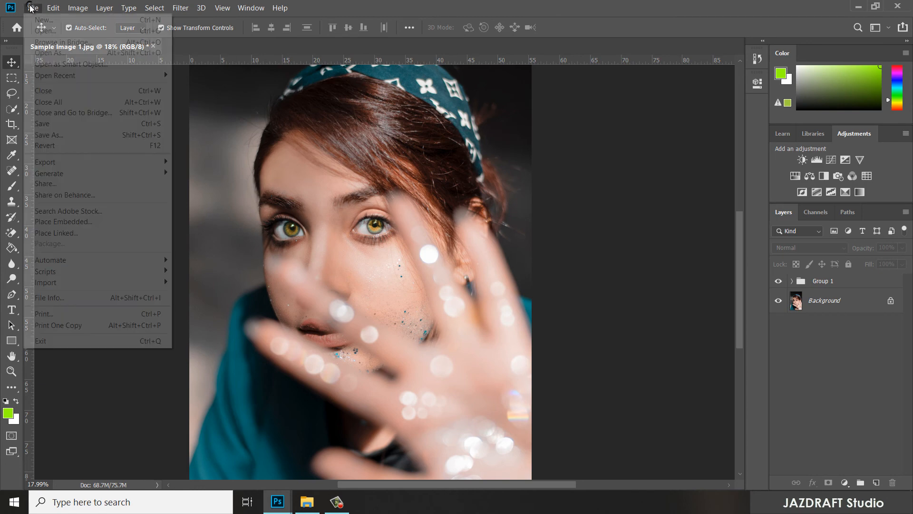
{"action": "left_click", "coordinate": [48, 135]}
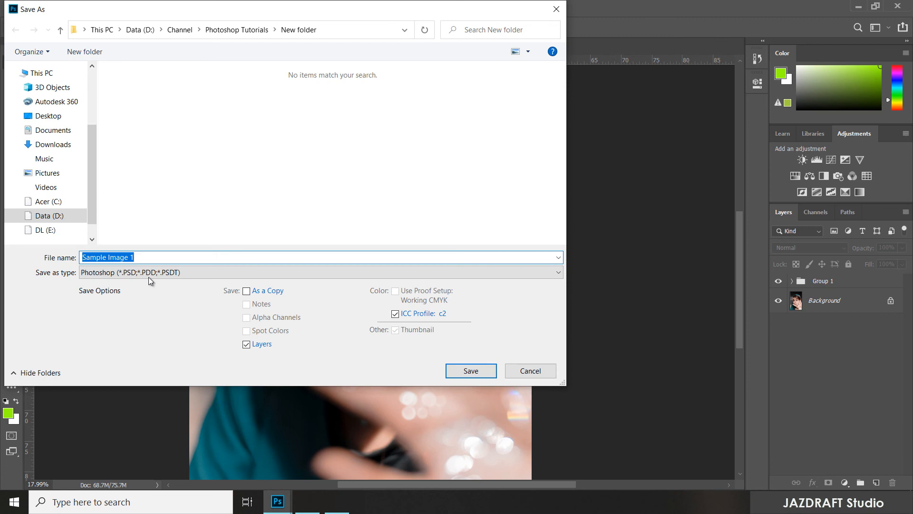
{"action": "left_click", "coordinate": [138, 271]}
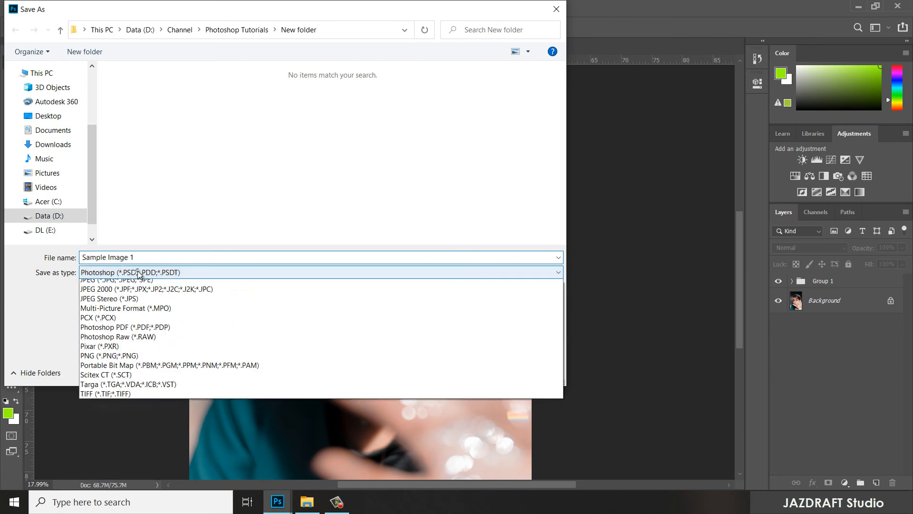
{"action": "left_click", "coordinate": [142, 370]}
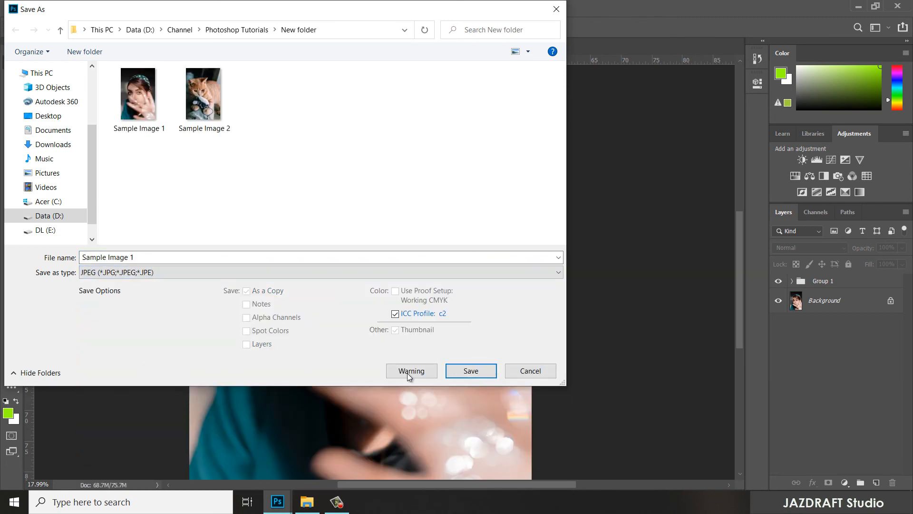
{"action": "left_click", "coordinate": [470, 376]}
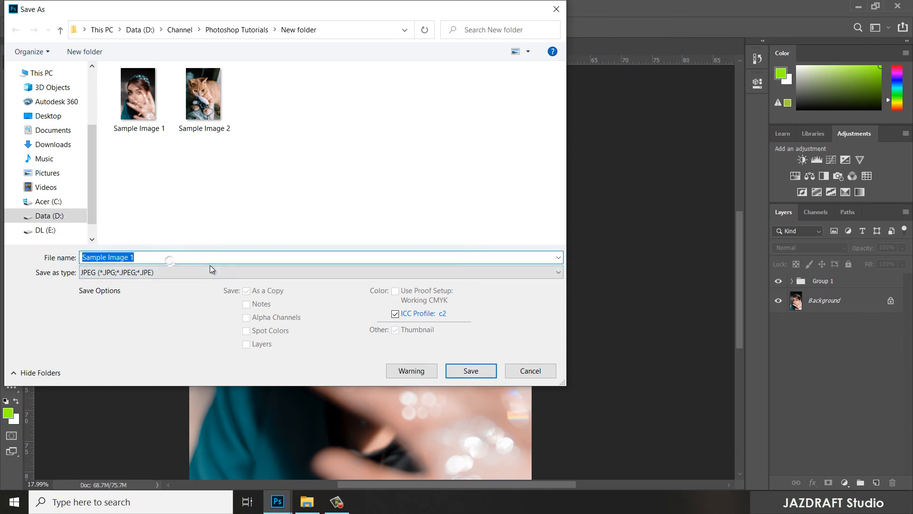
{"action": "left_click", "coordinate": [216, 254]}
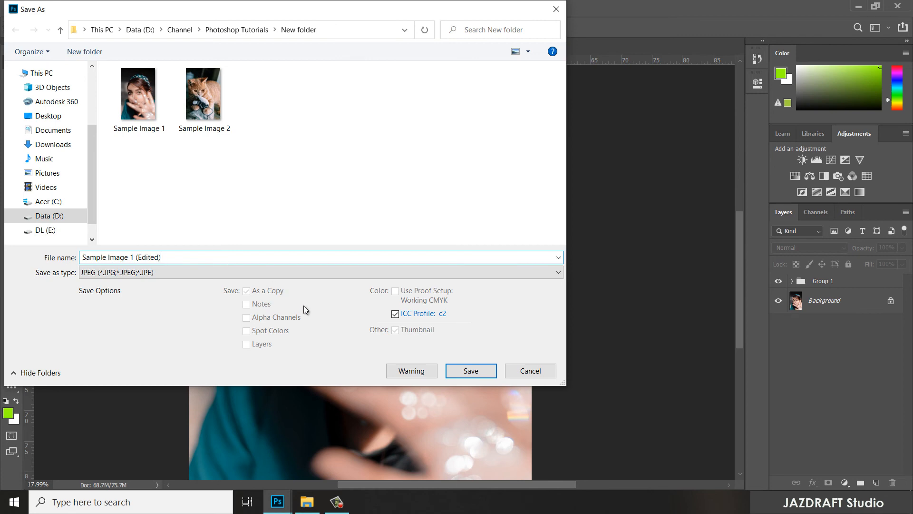
{"action": "left_click", "coordinate": [475, 374]}
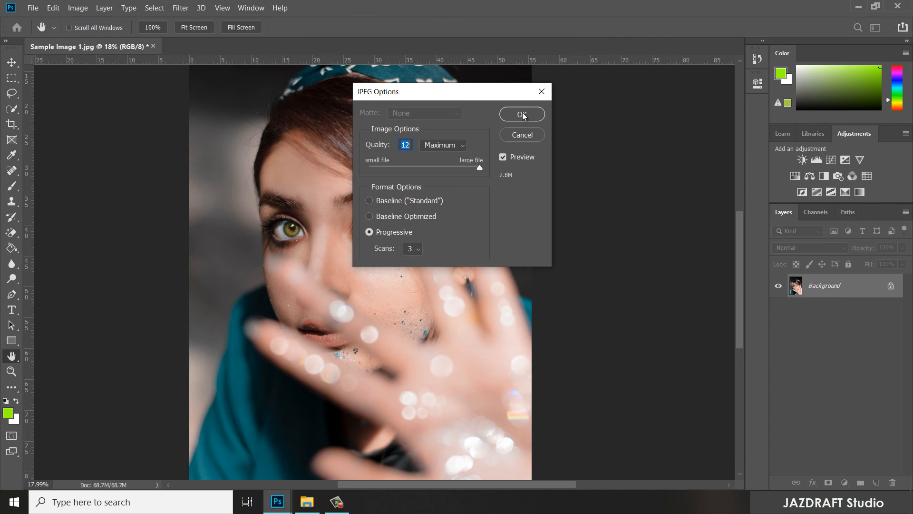
{"action": "left_click", "coordinate": [522, 114]}
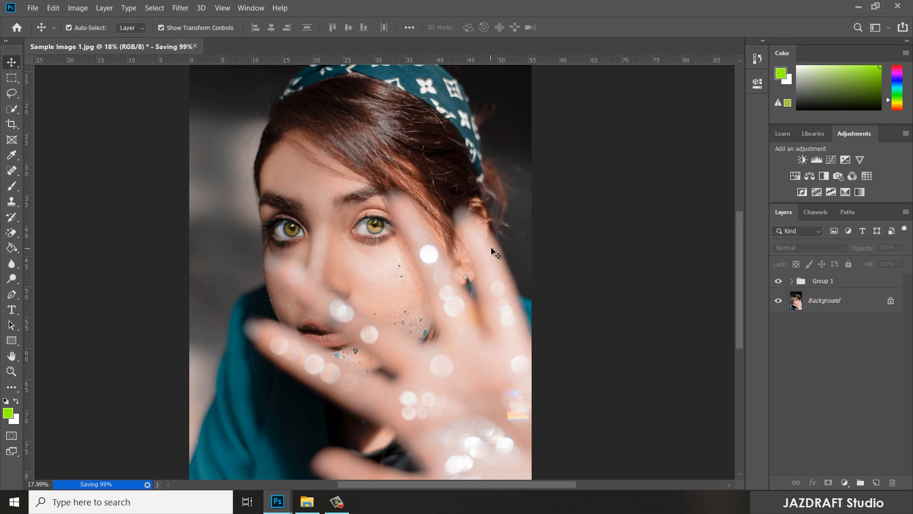
Check the exported file in its folder, and compare the portrait with Group 1 hidden and shown
{"action": "left_click", "coordinate": [318, 500]}
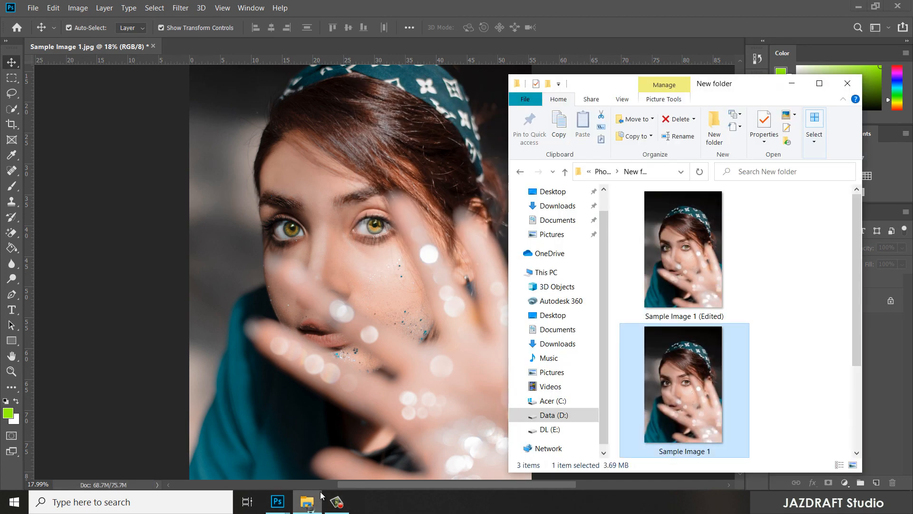
{"action": "left_click", "coordinate": [317, 500]}
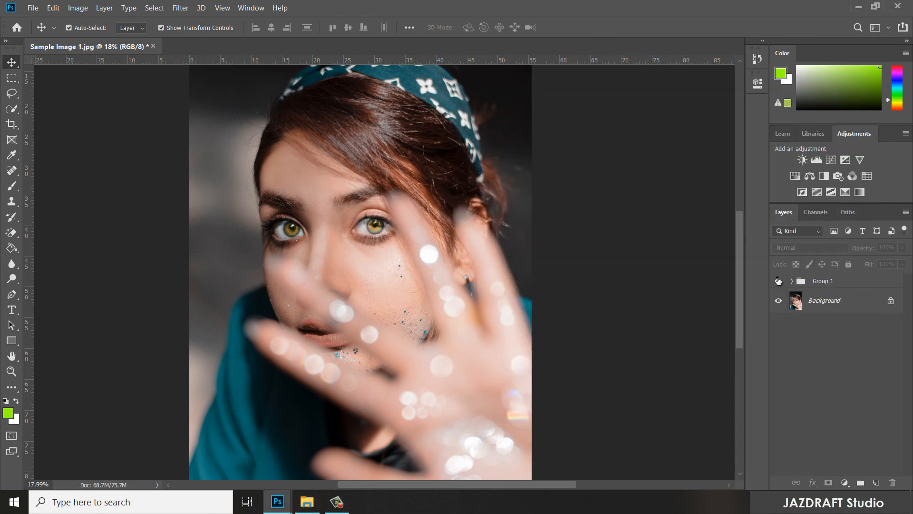
{"action": "left_click", "coordinate": [778, 280]}
{"action": "left_click", "coordinate": [778, 280]}
Switch to File Explorer, open Sample Image 1 (Edited) in the image viewer, and examine the eyes up close
{"action": "left_click", "coordinate": [308, 502]}
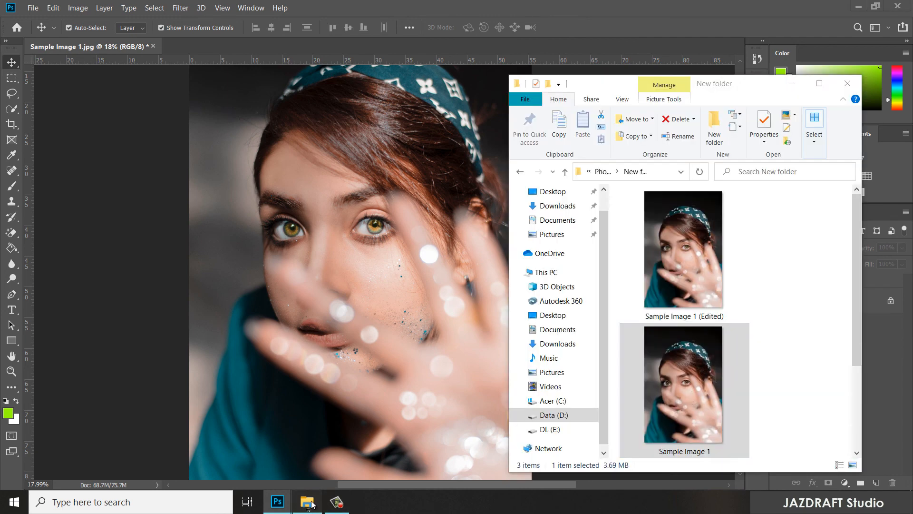
{"action": "left_click", "coordinate": [690, 255]}
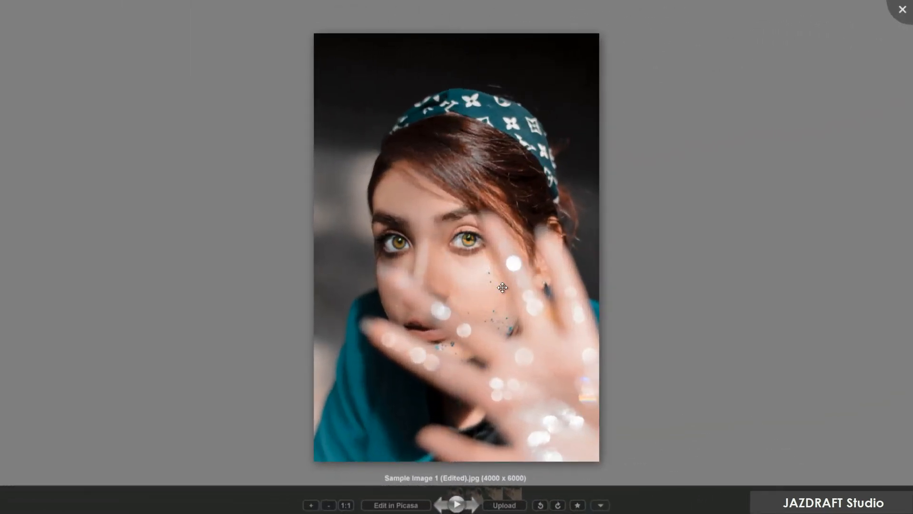
{"action": "scroll", "coordinate": [455, 238], "scroll_direction": "up", "scroll_amount": 2}
{"action": "scroll", "coordinate": [455, 238], "scroll_direction": "up", "scroll_amount": 5}
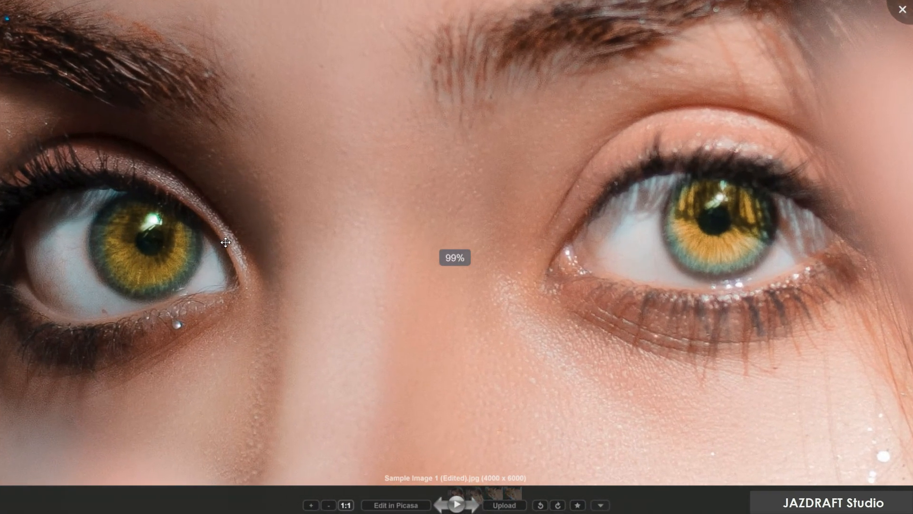